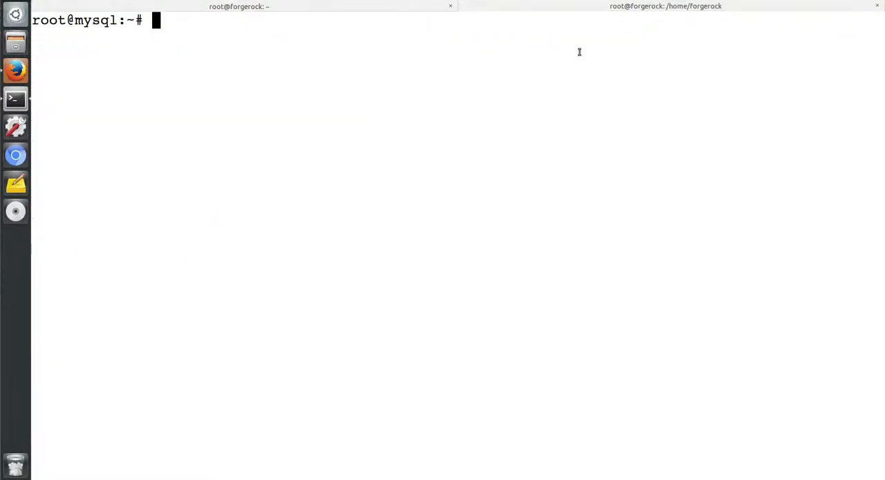
- Display the kernel details with uname -a and the operating system release from /etc/issue
{"action": "type", "text": "uname -a"}
{"action": "key", "text": "Return"}
{"action": "type", "text": "cat /etc/issue"}
{"action": "key", "text": "Return"}
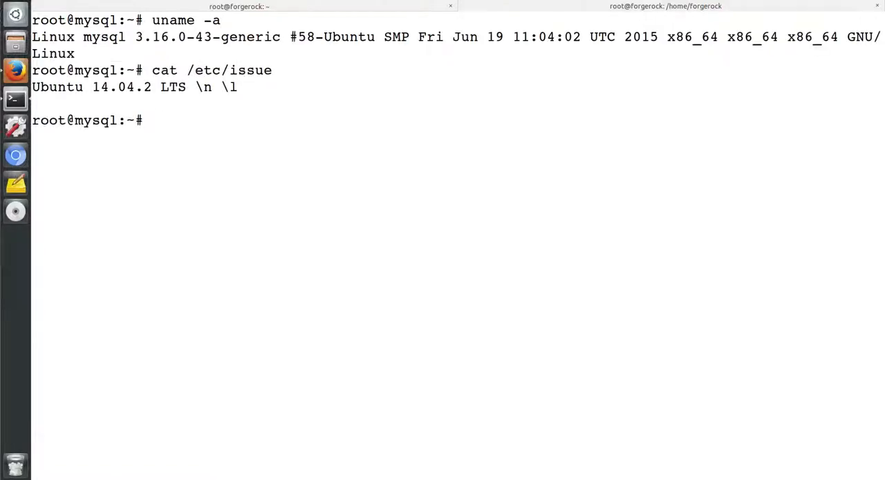
- Check the mysql service status and log in to the MySQL monitor as root with the account password
{"action": "type", "text": "service mysql status"}
{"action": "key", "text": "Return"}
{"action": "type", "text": "mysql -u root -p"}
{"action": "key", "text": "Return"}
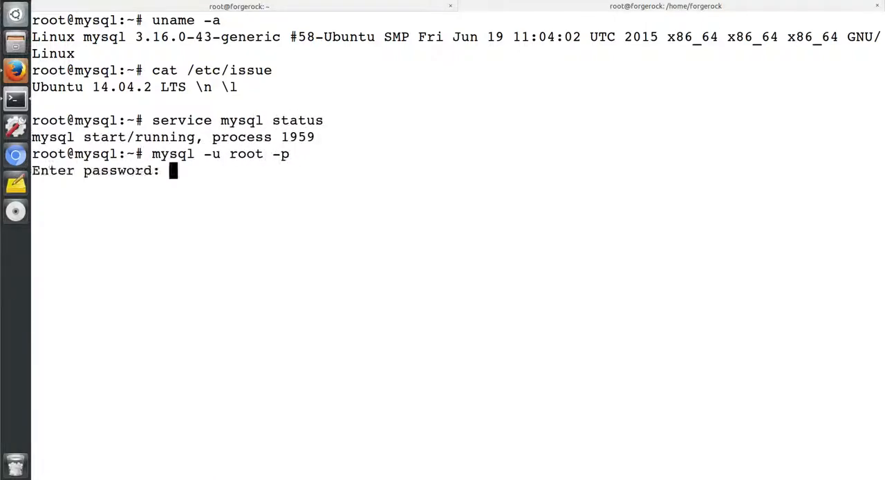
{"action": "key", "text": "Return"}
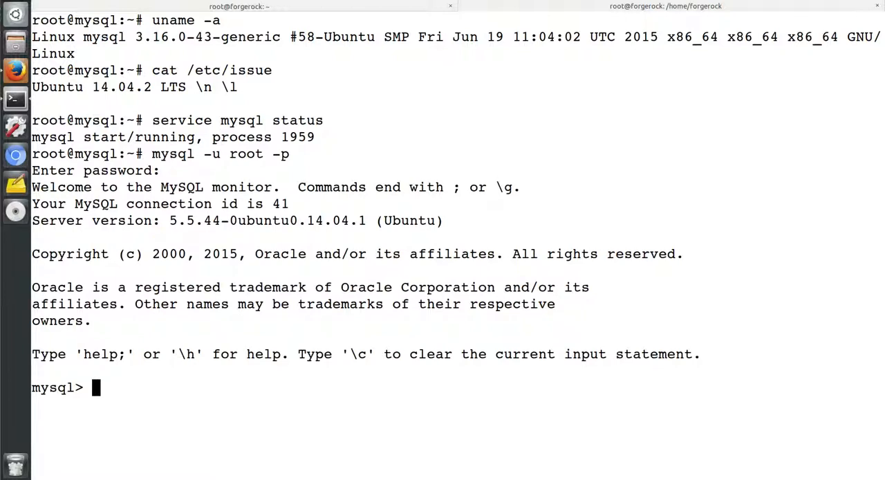
- Clear the screen and list the databases on the MySQL server
{"action": "type", "text": "system clear"}
{"action": "key", "text": "Return"}
{"action": "type", "text": "show databases;"}
{"action": "key", "text": "Return"}
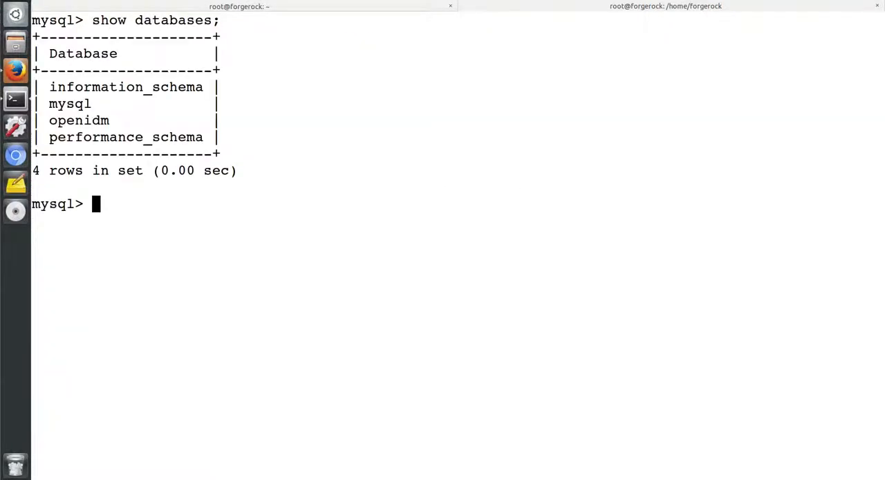
- Create a database named userdb and make it the current database
{"action": "type", "text": "create database userdb;"}
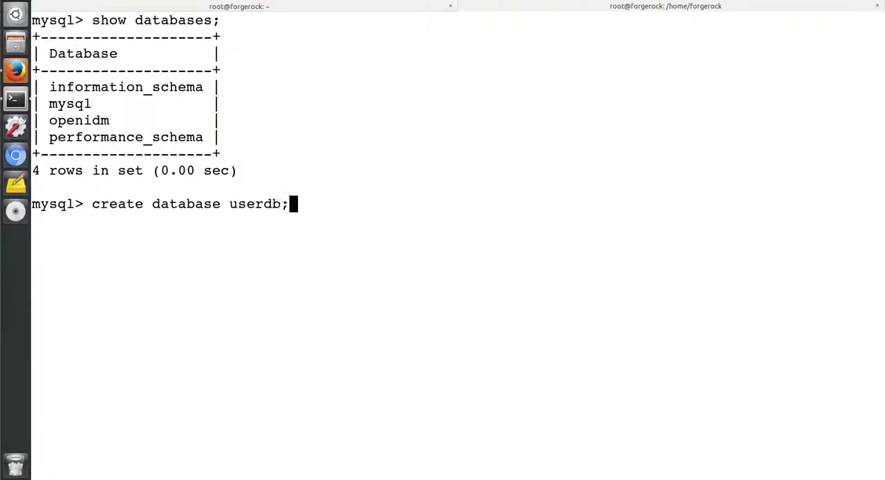
{"action": "key", "text": "Return"}
{"action": "type", "text": "use userdb;"}
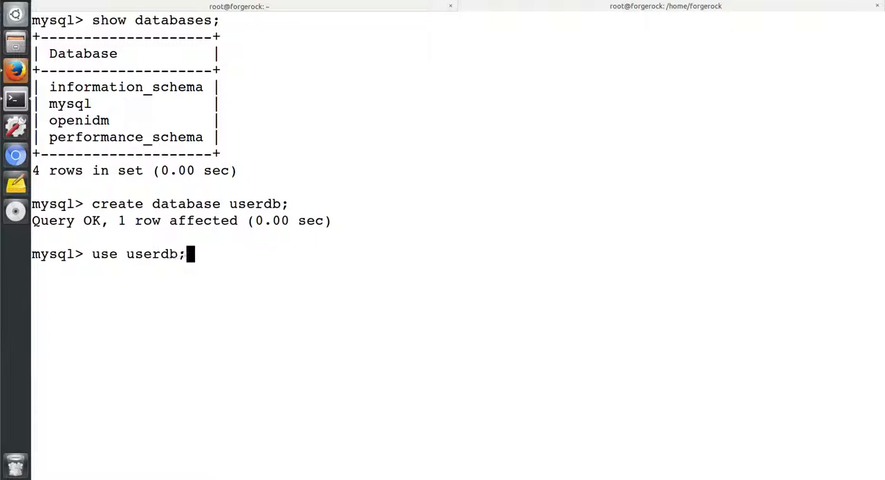
{"action": "key", "text": "Return"}
- Query which database is currently selected using select database()
{"action": "type", "text": "select database();"}
{"action": "key", "text": "Return"}
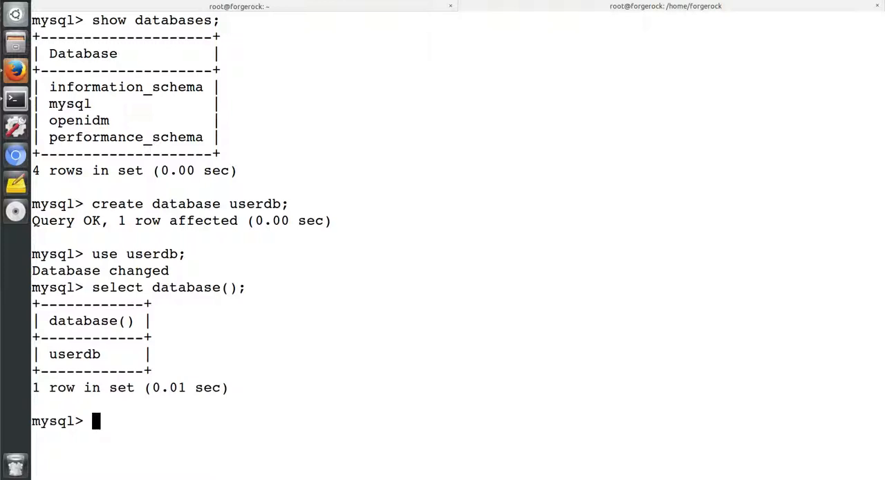
- On a cleared screen, create a table named users with the columns username varchar(20) and password varchar(20)
{"action": "type", "text": "system clear"}
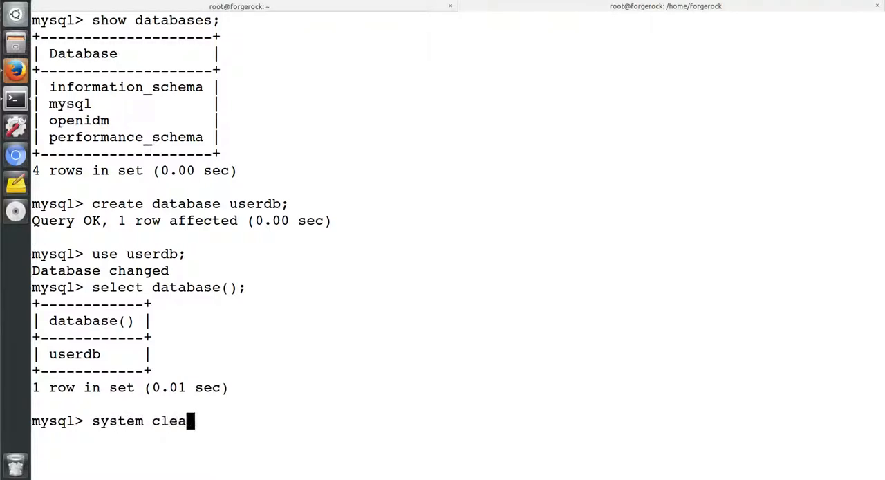
{"action": "key", "text": "Return"}
{"action": "type", "text": "create table "}
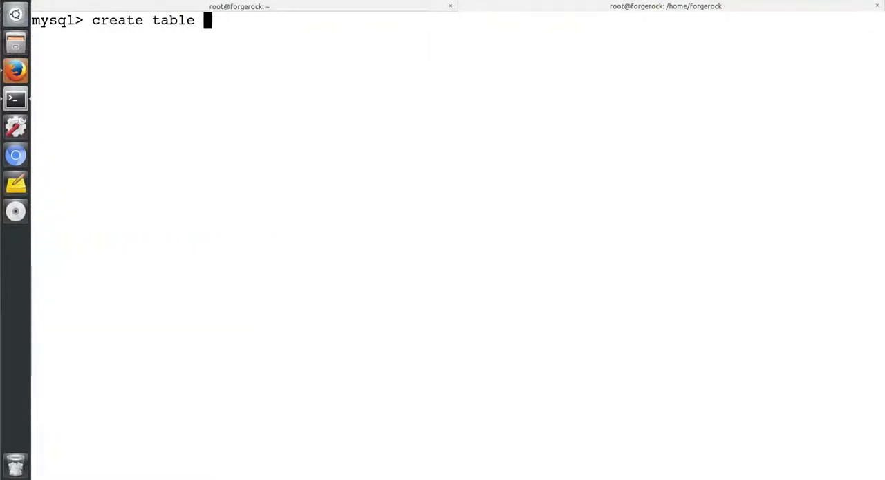
{"action": "type", "text": "users("}
{"action": "key", "text": "Return"}
{"action": "type", "text": "username var"}
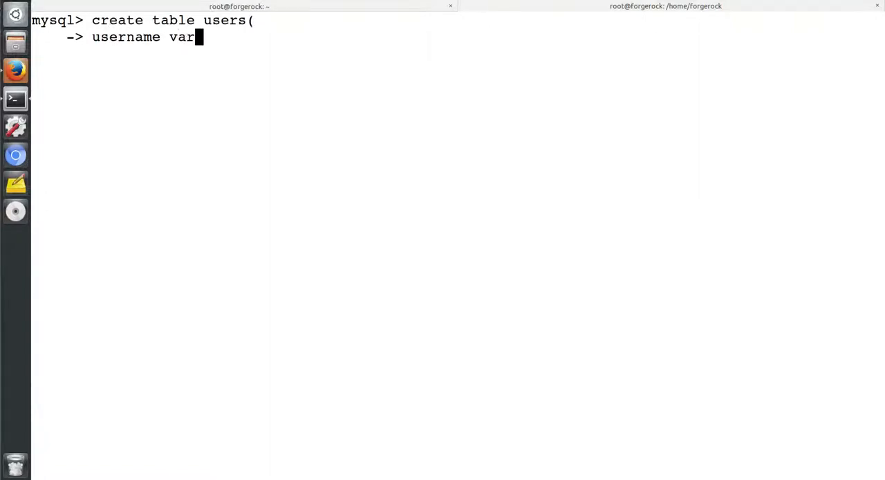
{"action": "type", "text": "char(20),"}
{"action": "key", "text": "Return"}
{"action": "type", "text": "password v"}
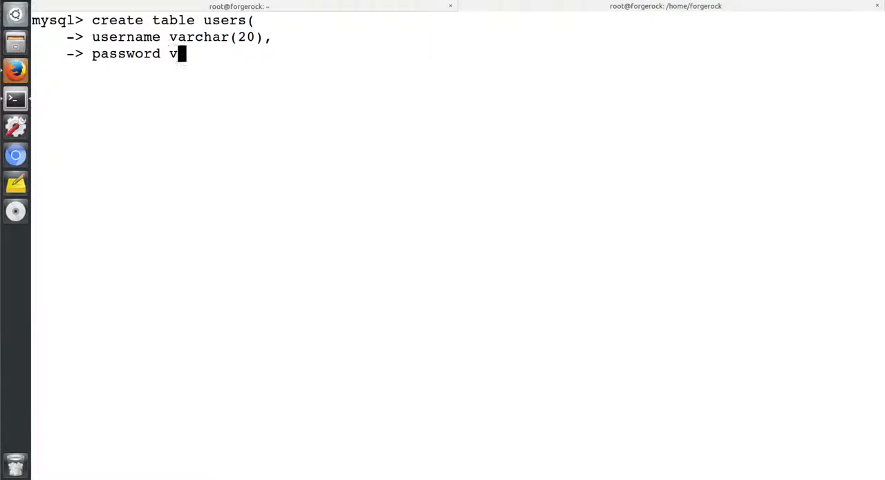
{"action": "type", "text": "archar(20"}
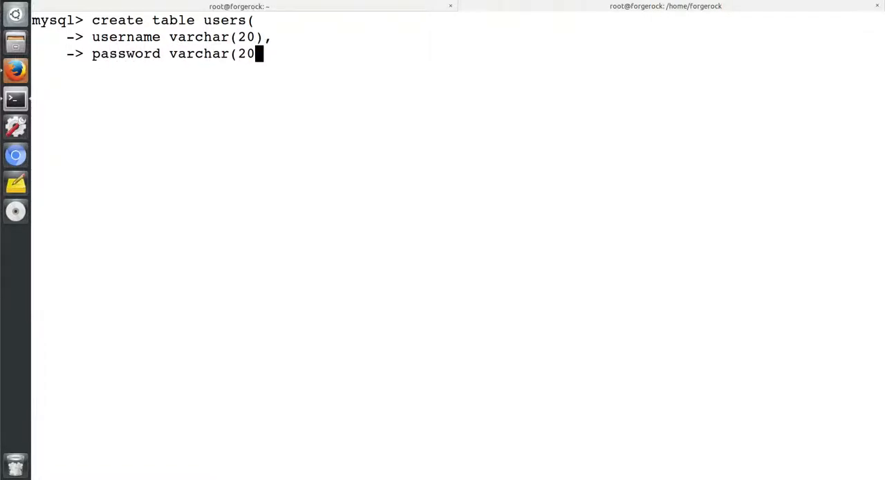
{"action": "type", "text": "));"}
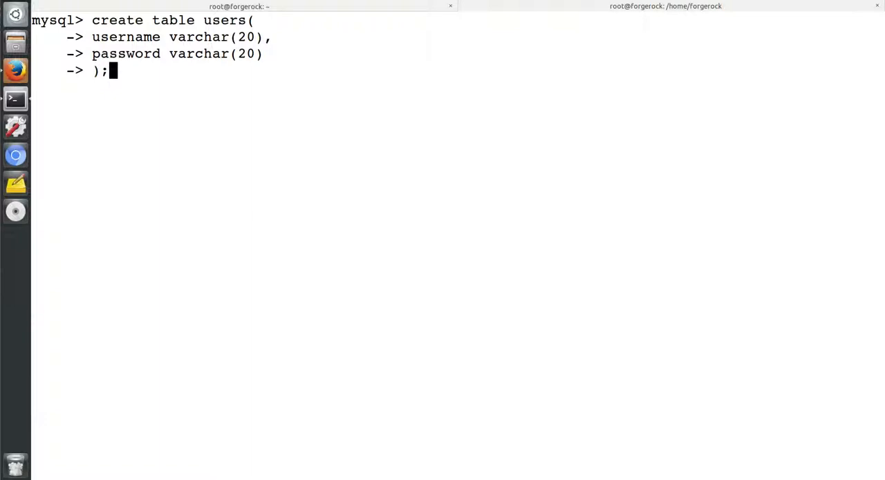
{"action": "key", "text": "Return"}
- List the tables in userdb and describe the structure of the users table
{"action": "type", "text": "show tables;"}
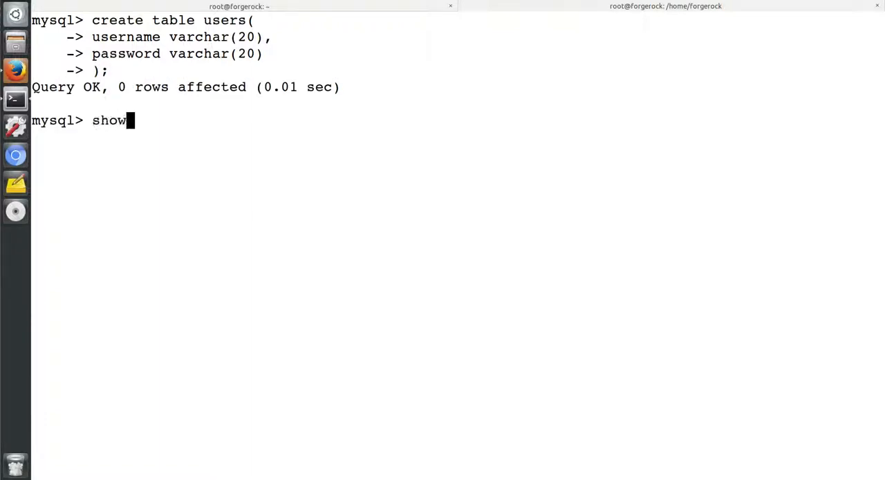
{"action": "key", "text": "Return"}
{"action": "type", "text": "desc users;"}
{"action": "key", "text": "Return"}
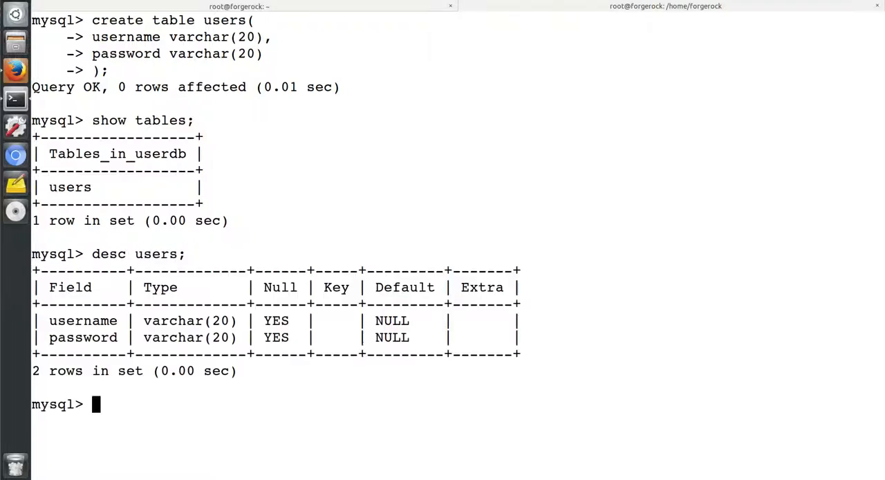
- On a cleared screen, insert a row into the users table with the username sholmes and the account's password
{"action": "key", "text": "Return"}
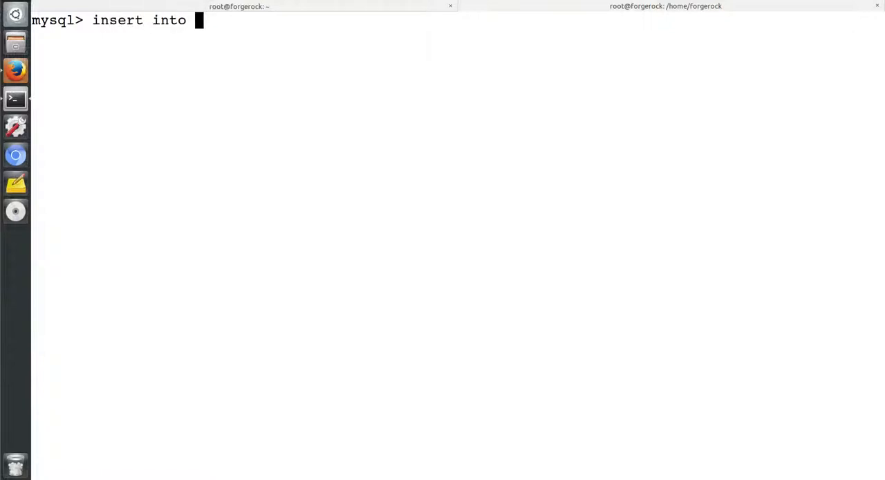
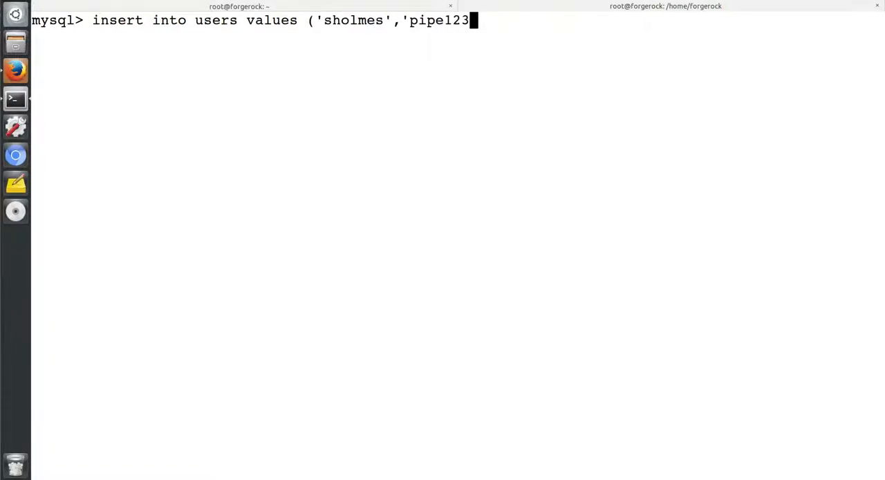
{"action": "key", "text": "Return"}
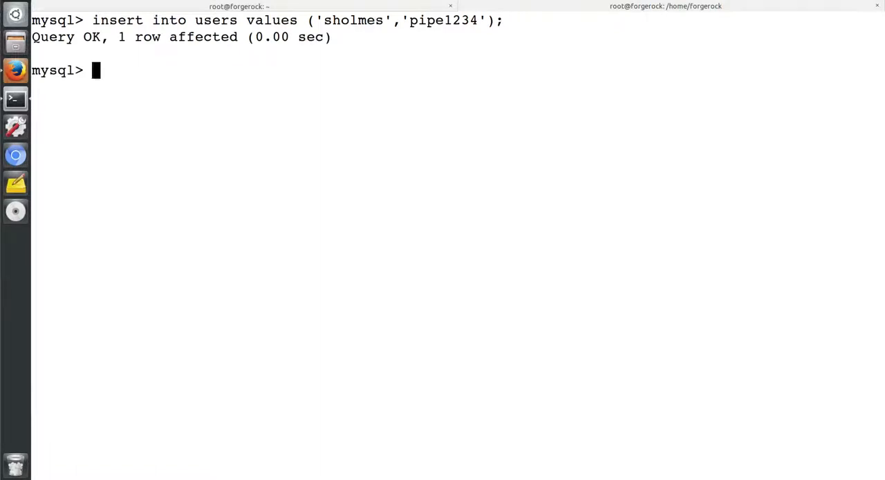
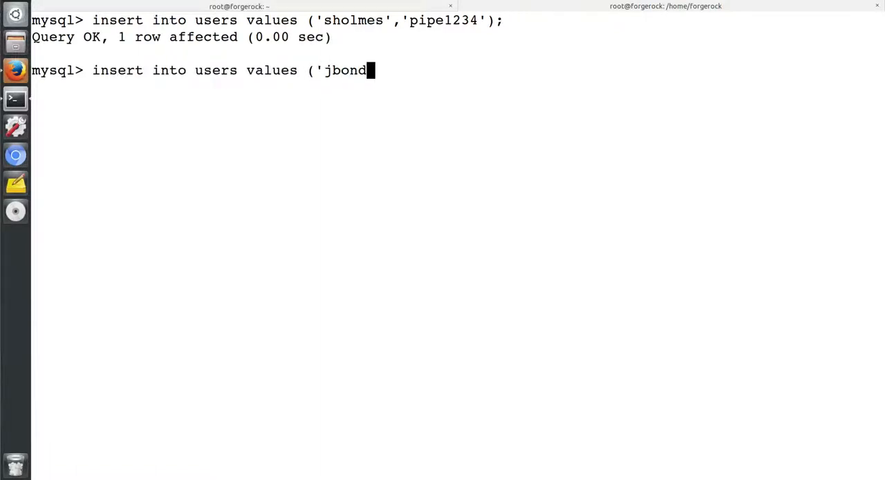
- Insert a second row into the users table with the username jbond and the account's password
{"action": "key", "text": "Return"}
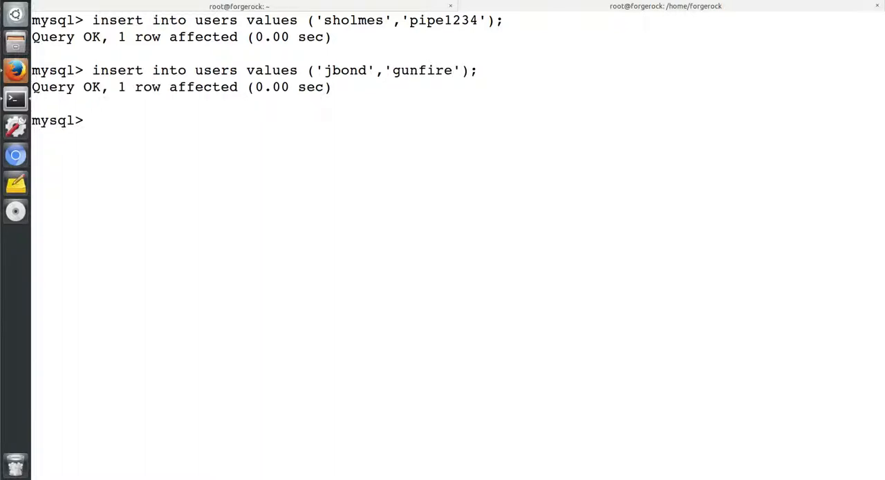
- Query all rows and columns of the users table
{"action": "type", "text": "select * from users;"}
{"action": "key", "text": "Return"}
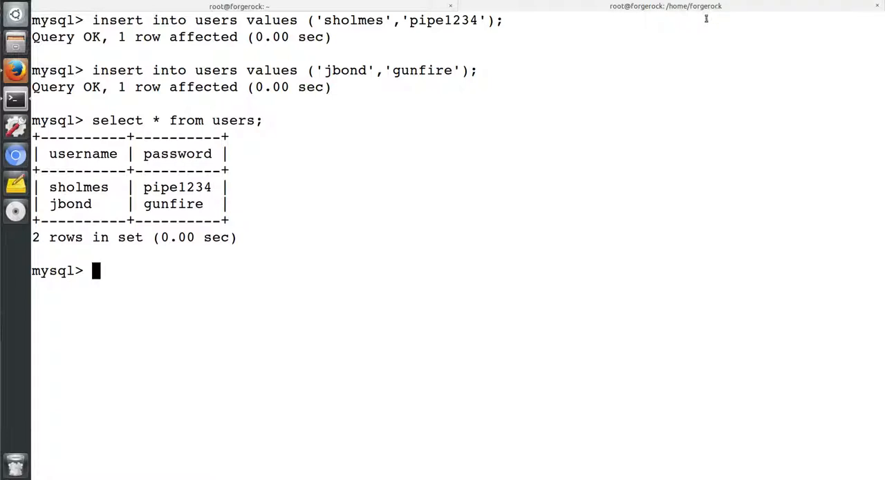
- Exit the MySQL monitor back to the shell and clear the screen
{"action": "type", "text": "system clear"}
{"action": "key", "text": "Return"}
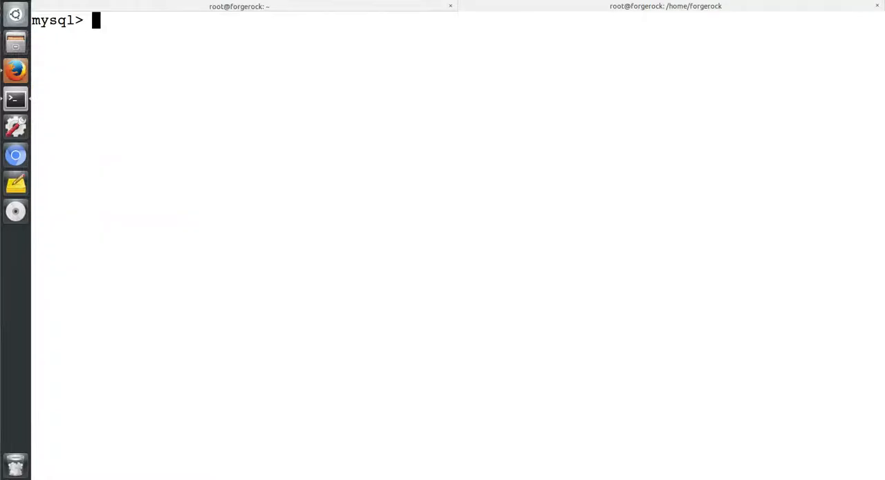
{"action": "type", "text": "exit"}
{"action": "key", "text": "Return"}
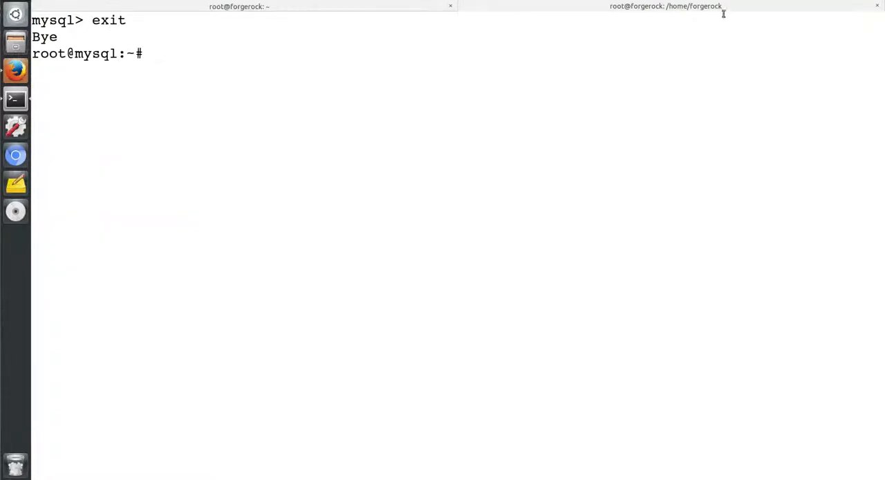
{"action": "type", "text": "clear"}
{"action": "key", "text": "Return"}
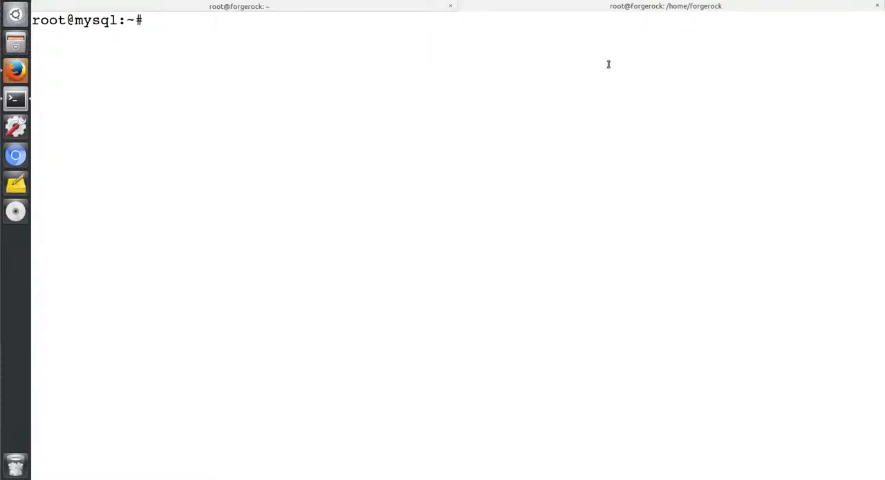
- Switch to the my-openam terminal session, clear it, and change to the directory /tomcat/webapps/openam/WEB-INF/lib
{"action": "left_click", "coordinate": [254, 8]}
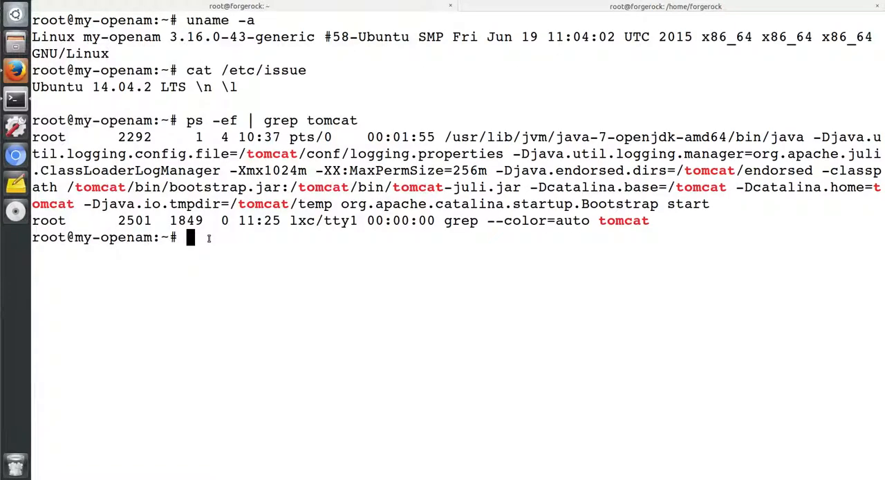
{"action": "type", "text": "clear"}
{"action": "key", "text": "Return"}
{"action": "type", "text": "cd /tomcat/"}
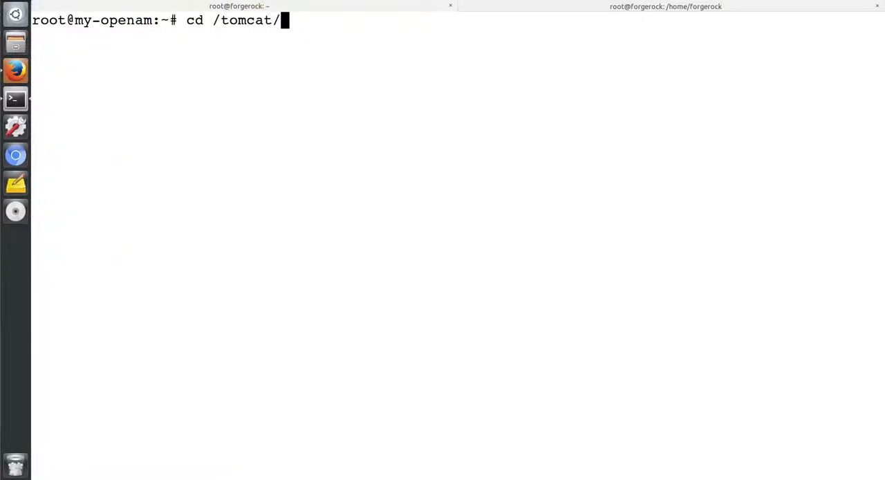
{"action": "type", "text": "webapps/openam/WEB-INF/"}
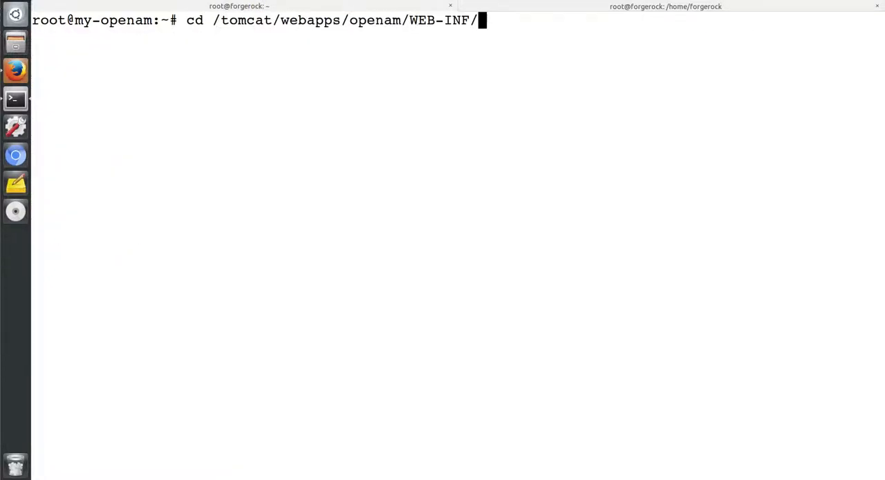
{"action": "type", "text": "lib"}
{"action": "key", "text": "Return"}
- List the files matching mysql* in the lib directory and highlight the MySQL connector jar's file name
{"action": "type", "text": "ls mysql*"}
{"action": "key", "text": "Return"}
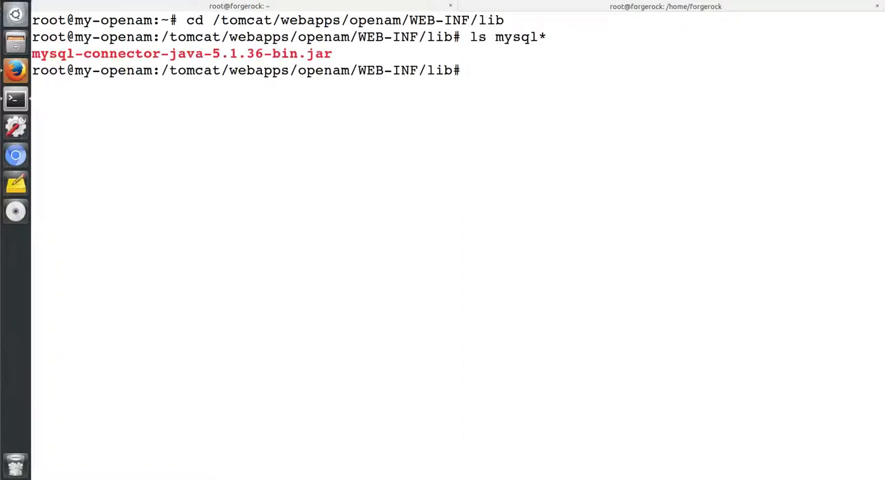
{"action": "left_click_drag", "start_coordinate": [338, 55], "coordinate": [165, 54]}
{"action": "left_click", "coordinate": [164, 54]}
{"action": "left_click_drag", "start_coordinate": [333, 55], "coordinate": [23, 53]}
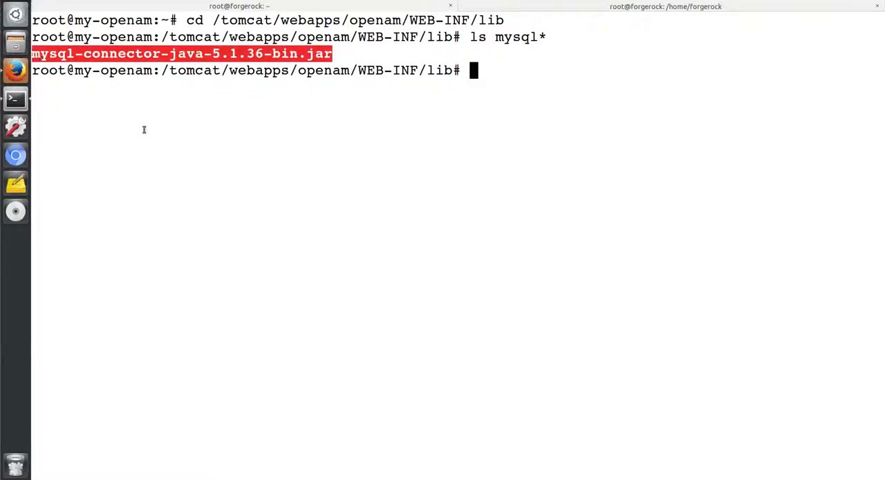
{"action": "left_click", "coordinate": [476, 71]}
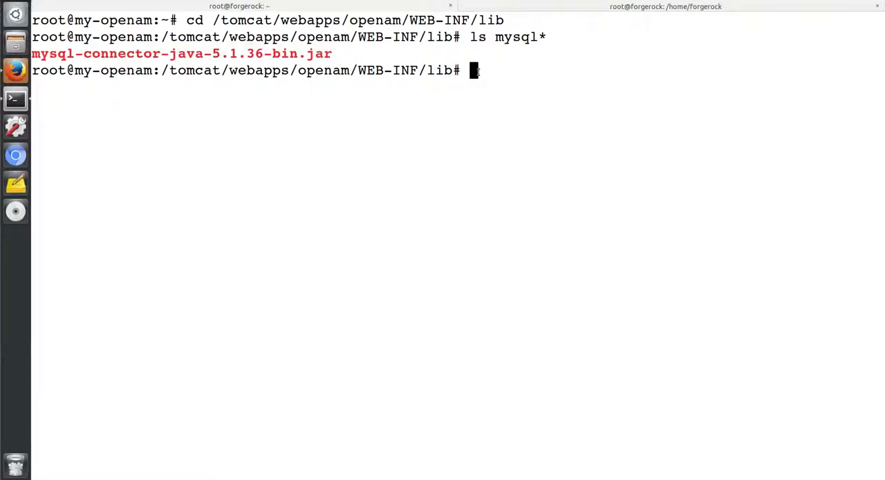
- Switch to Firefox and sign in to OpenAM as amadmin with the account password
{"action": "left_click", "coordinate": [15, 70]}
{"action": "left_click", "coordinate": [326, 213]}
{"action": "type", "text": "amadmin"}
{"action": "key", "text": "Tab"}
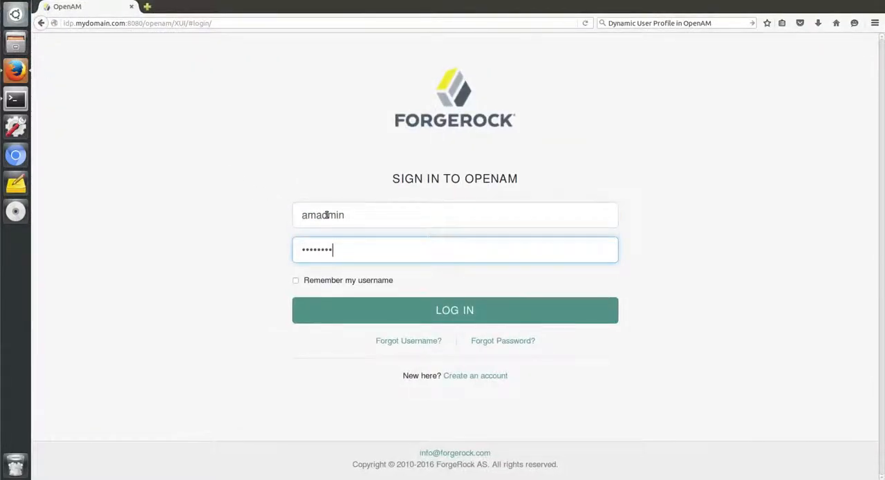
{"action": "key", "text": "Return"}
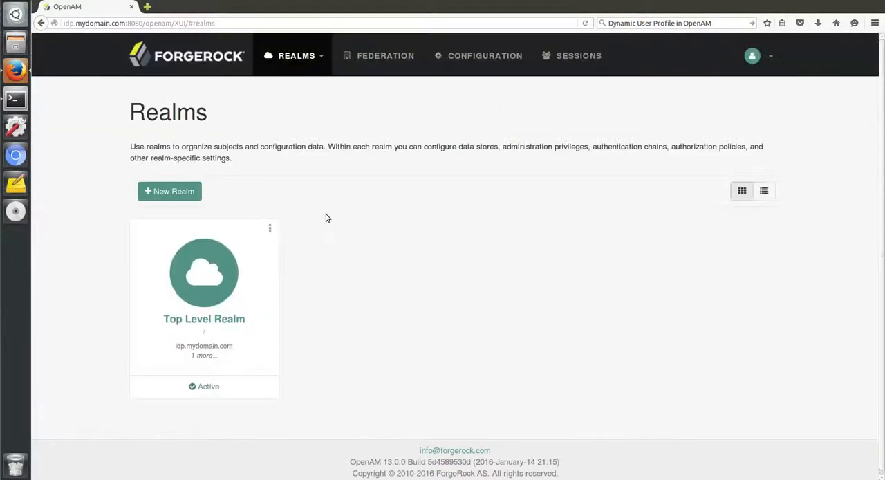
- Create an active realm named dbrealm under the parent realm /
{"action": "left_click", "coordinate": [177, 193]}
{"action": "left_click", "coordinate": [434, 103]}
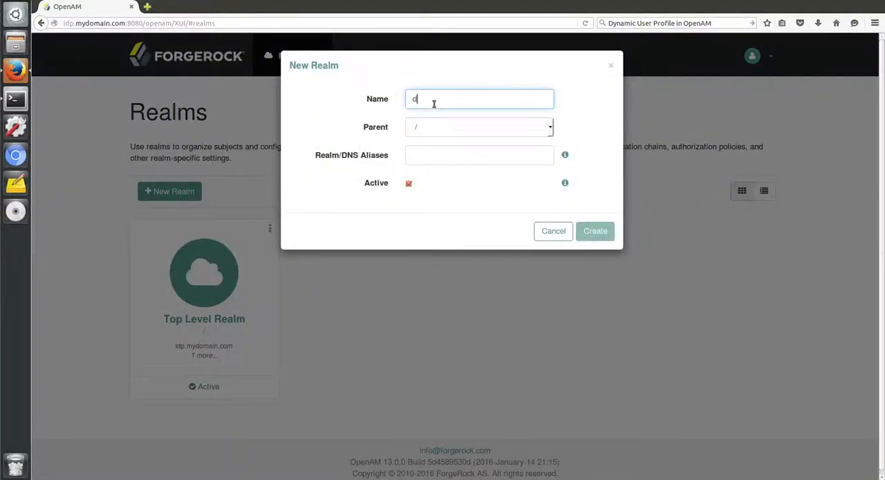
{"action": "type", "text": "dbrealm"}
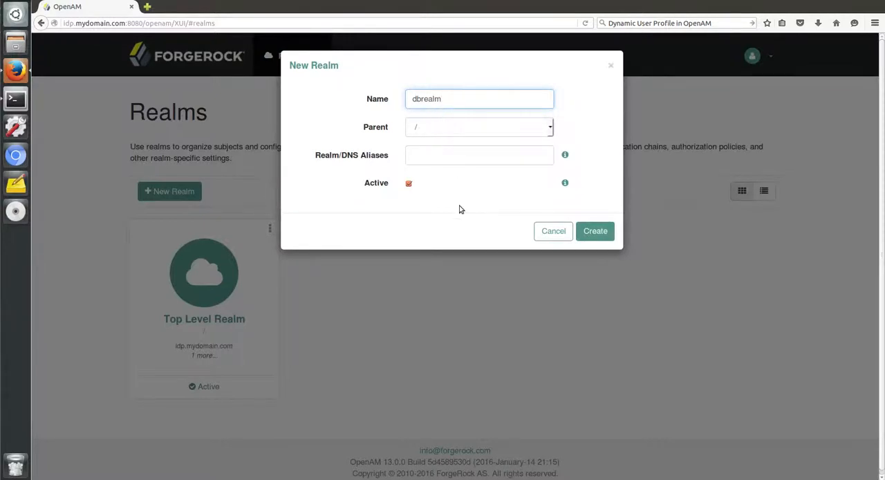
{"action": "left_click", "coordinate": [594, 231]}
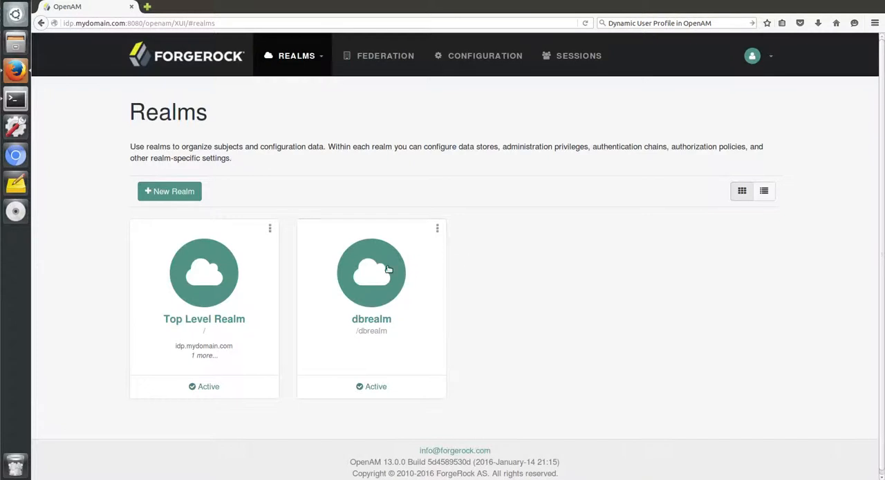
- Open the dbrealm realm's subjects and open the profile of the user with universal ID sholmes
{"action": "left_click", "coordinate": [388, 268]}
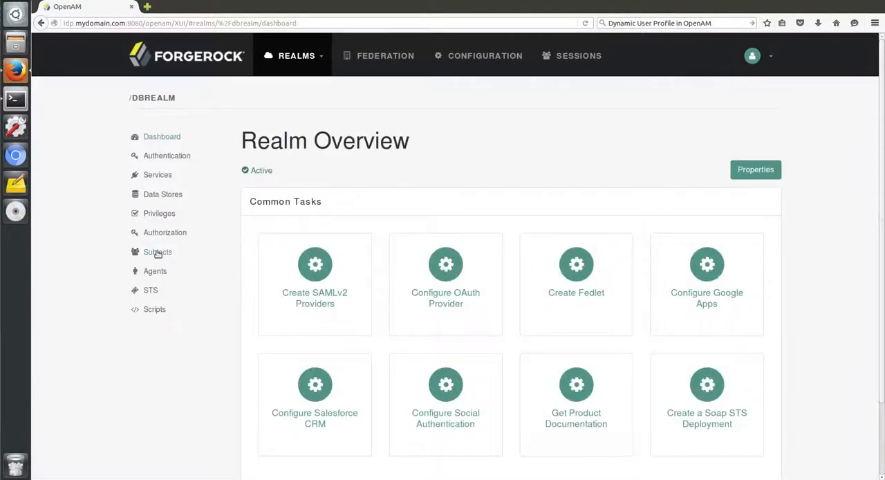
{"action": "left_click", "coordinate": [158, 253]}
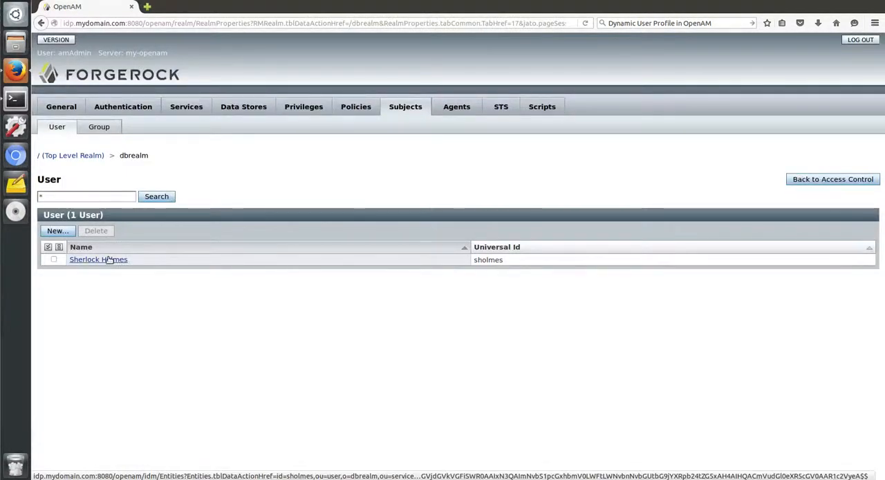
{"action": "key", "text": "ctrl+plus"}
{"action": "left_click", "coordinate": [111, 283]}
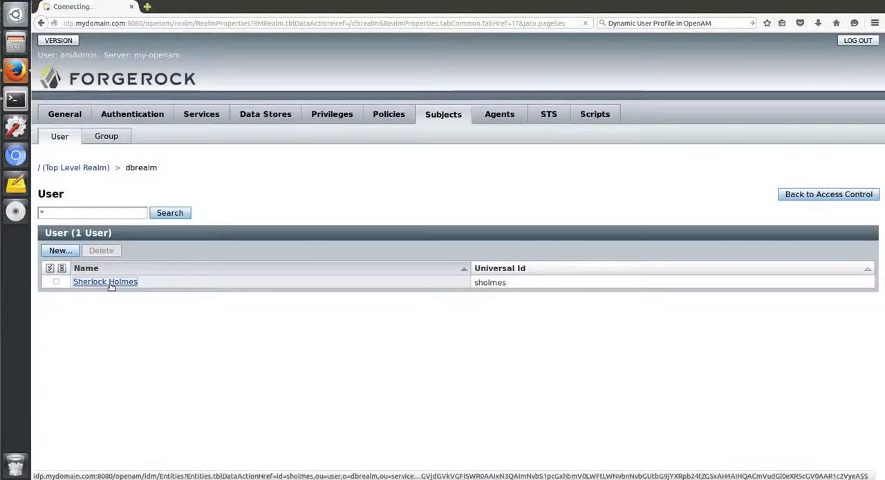
- Examine the user's profile down to the Universal ID, highlight that value, and return to the subjects list
{"action": "scroll", "coordinate": [429, 263], "scroll_direction": "down", "scroll_amount": 2}
{"action": "scroll", "coordinate": [428, 263], "scroll_direction": "down", "scroll_amount": 10}
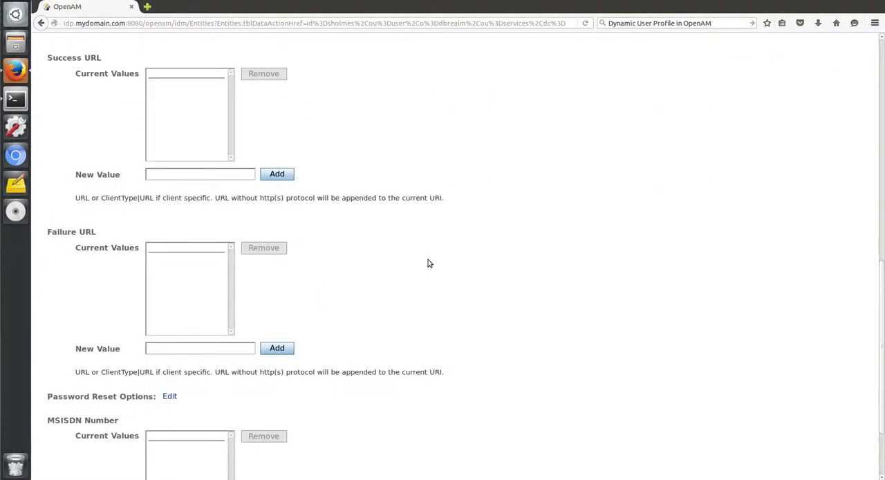
{"action": "key", "text": "ctrl+plus"}
{"action": "key", "text": "ctrl+plus"}
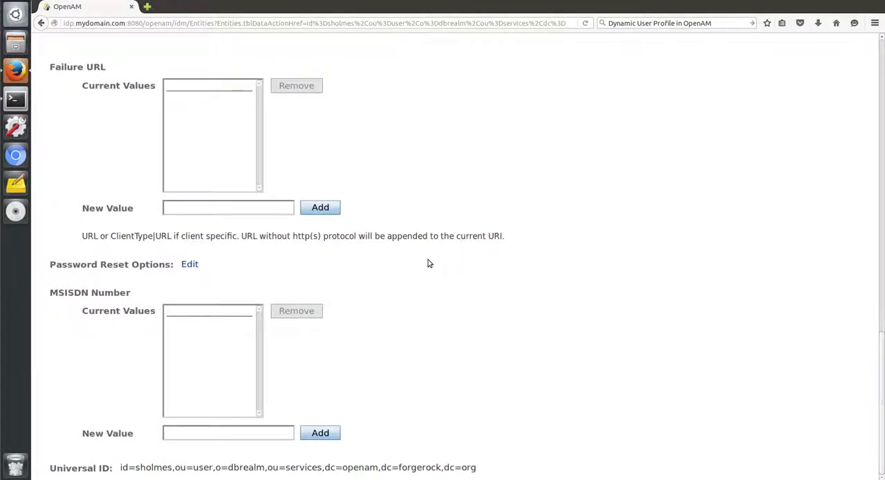
{"action": "scroll", "coordinate": [428, 260], "scroll_direction": "up", "scroll_amount": 15}
{"action": "scroll", "coordinate": [428, 259], "scroll_direction": "down", "scroll_amount": 14}
{"action": "left_click_drag", "start_coordinate": [481, 471], "coordinate": [122, 468]}
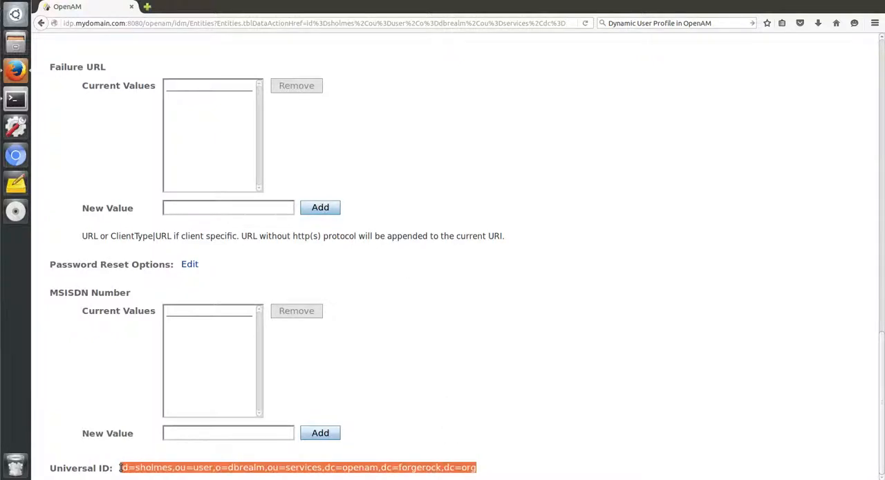
{"action": "left_click", "coordinate": [408, 442]}
{"action": "scroll", "coordinate": [410, 443], "scroll_direction": "up", "scroll_amount": 15}
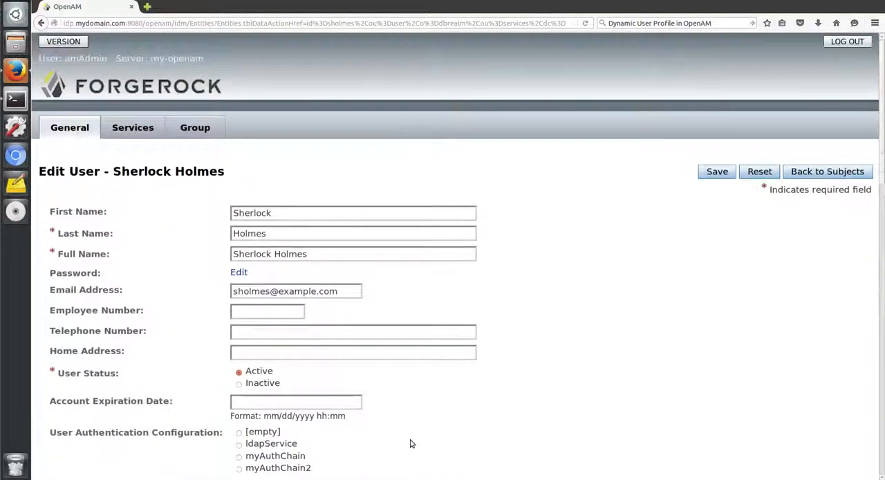
{"action": "left_click", "coordinate": [809, 174]}
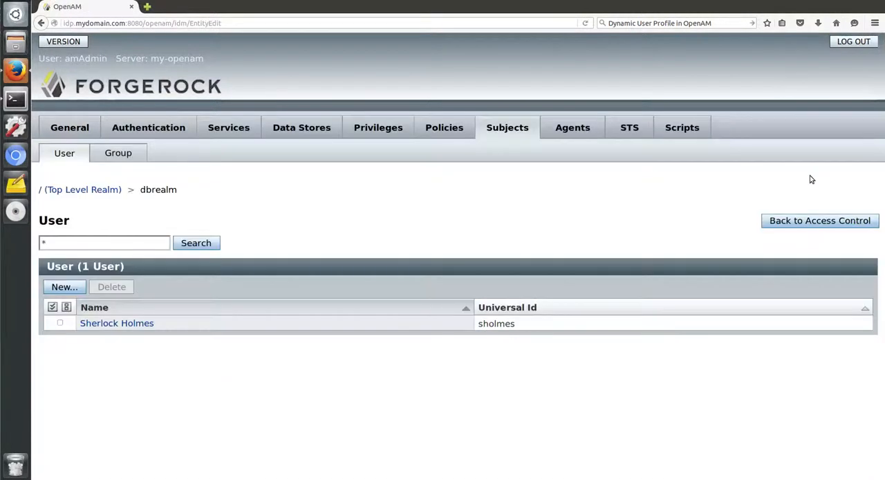
- Review the settings of dbrealm's embedded data store from server settings to cache control and return to the data stores list
{"action": "left_click", "coordinate": [318, 128]}
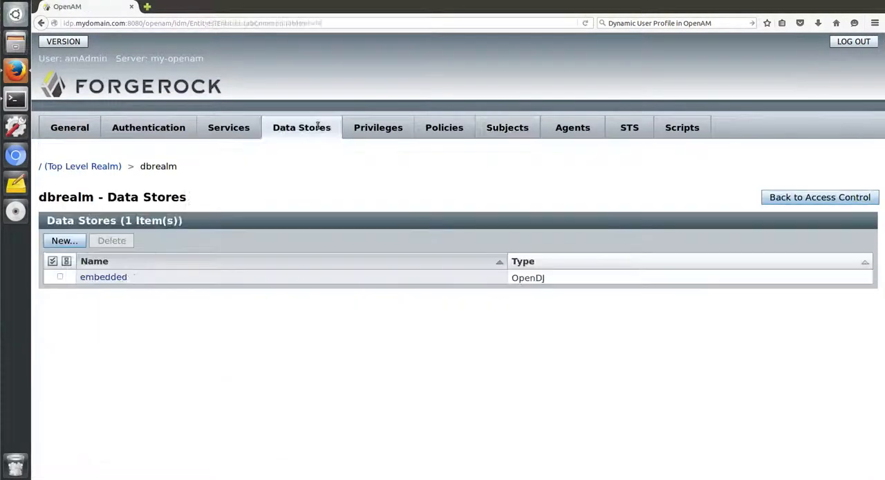
{"action": "left_click", "coordinate": [127, 278]}
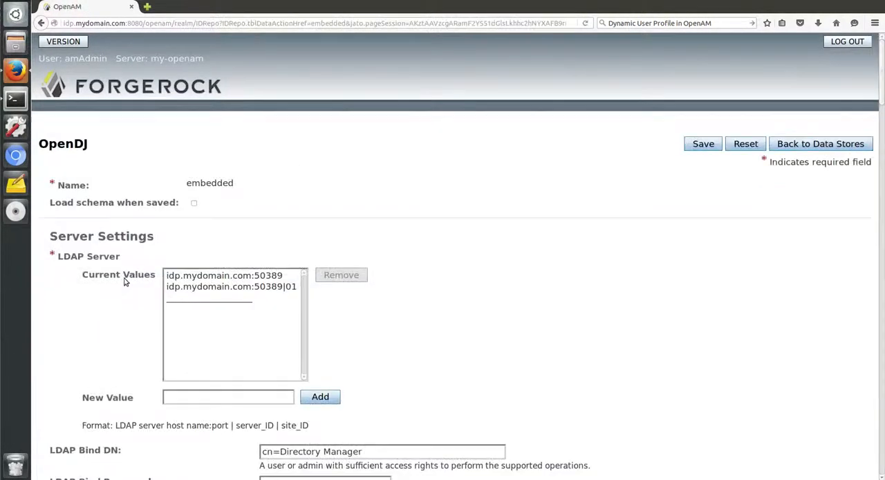
{"action": "scroll", "coordinate": [522, 222], "scroll_direction": "down", "scroll_amount": 6}
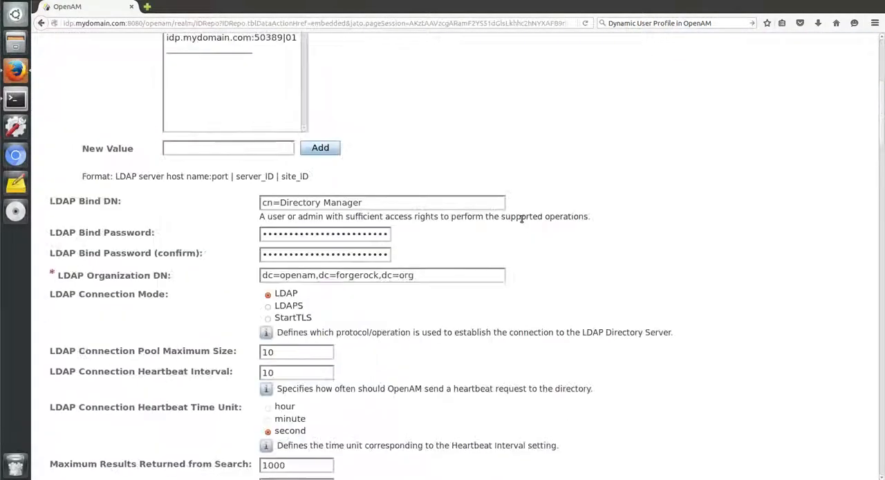
{"action": "scroll", "coordinate": [522, 220], "scroll_direction": "down", "scroll_amount": 5}
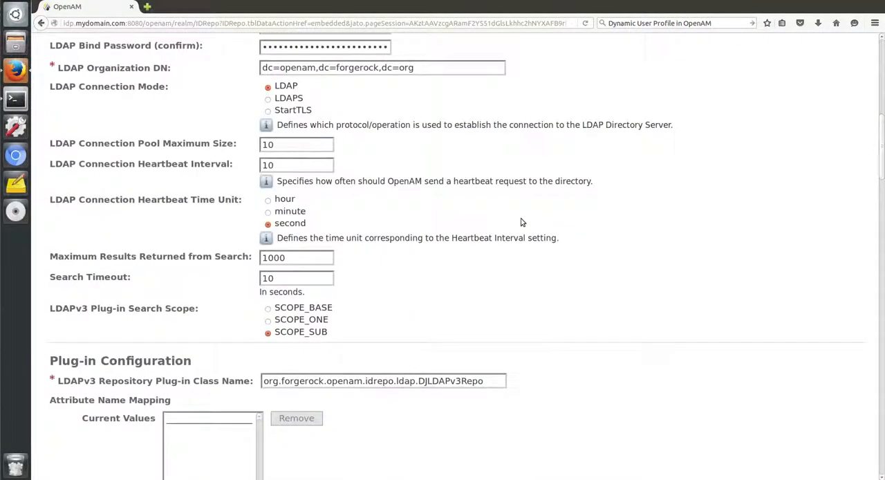
{"action": "scroll", "coordinate": [522, 222], "scroll_direction": "down", "scroll_amount": 20}
{"action": "scroll", "coordinate": [522, 222], "scroll_direction": "down", "scroll_amount": 15}
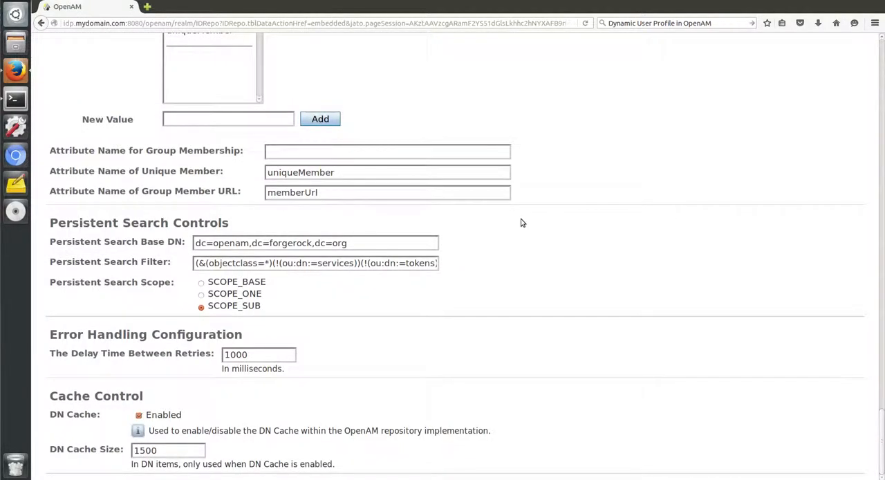
{"action": "scroll", "coordinate": [522, 222], "scroll_direction": "up", "scroll_amount": 20}
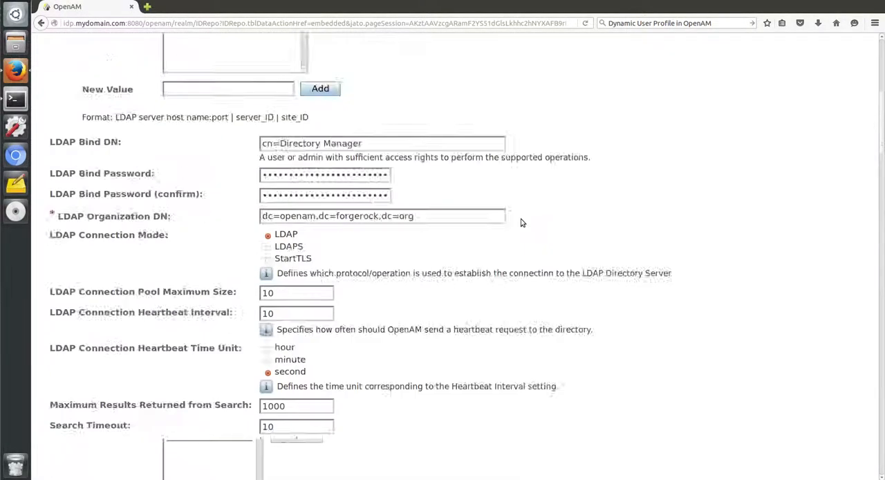
{"action": "left_click", "coordinate": [809, 146]}
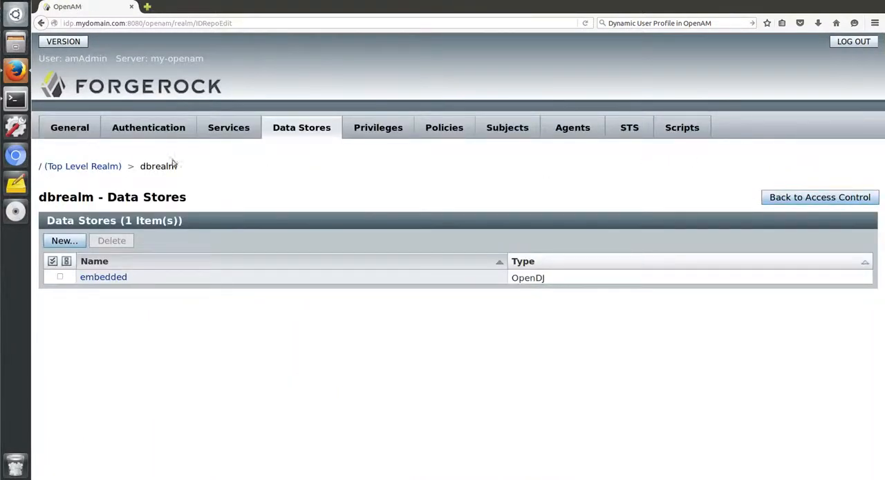
- Create an authentication module named db of type JDBC in dbrealm
{"action": "left_click", "coordinate": [154, 131]}
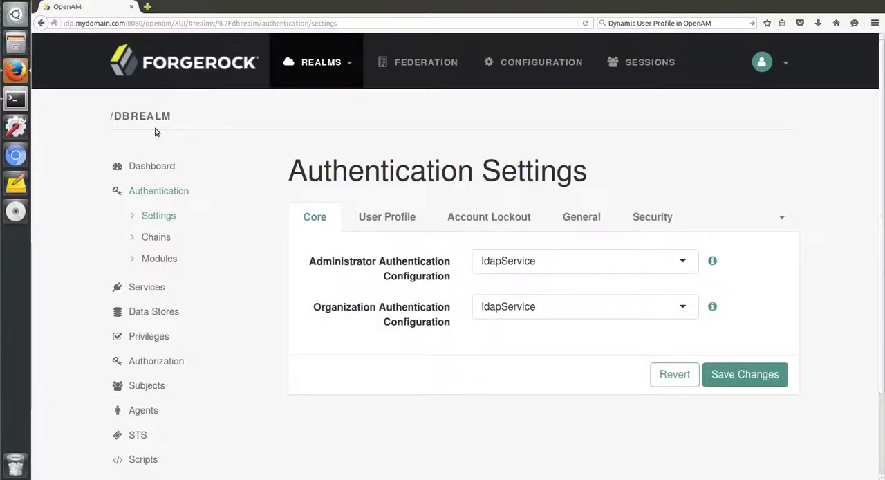
{"action": "left_click", "coordinate": [163, 260]}
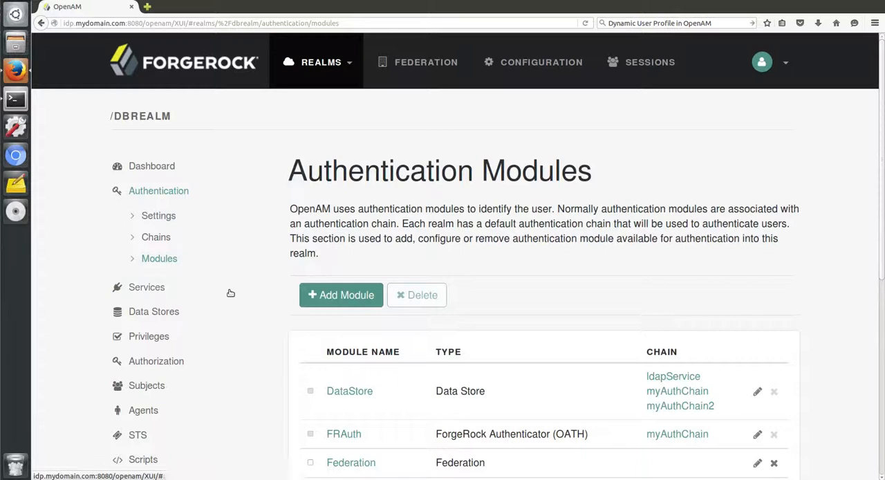
{"action": "left_click", "coordinate": [320, 294]}
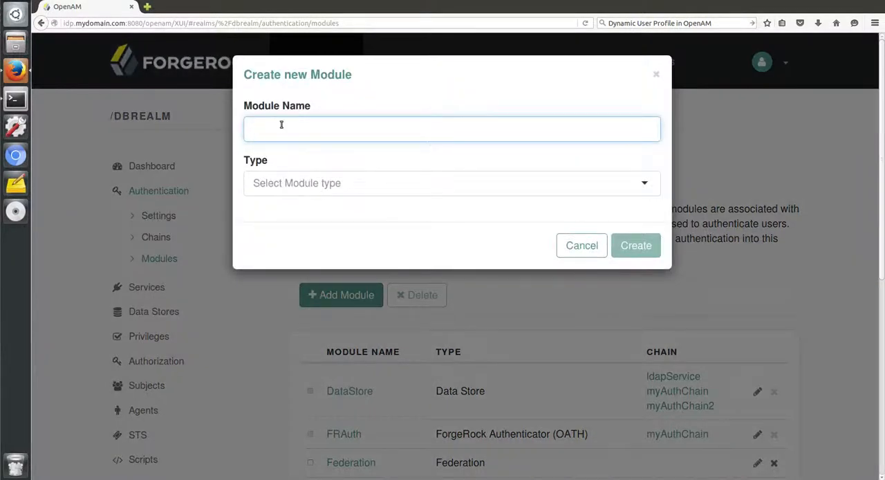
{"action": "left_click", "coordinate": [318, 181]}
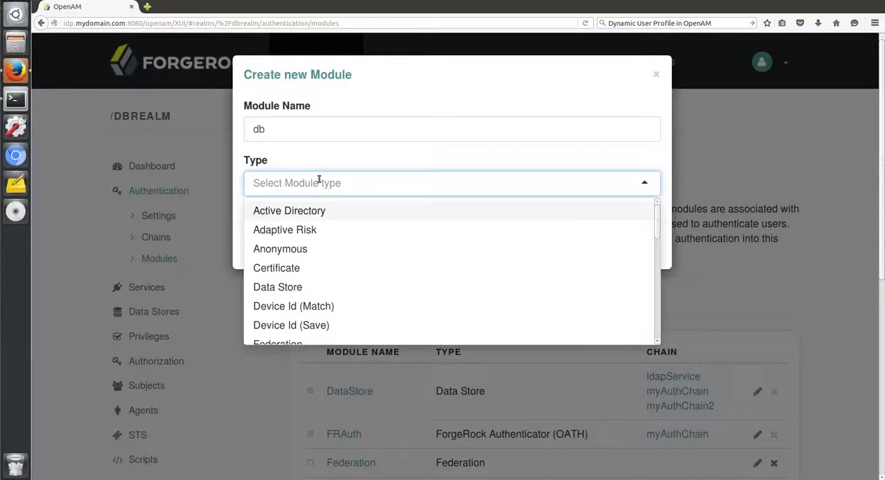
{"action": "type", "text": "j"}
{"action": "left_click", "coordinate": [275, 210]}
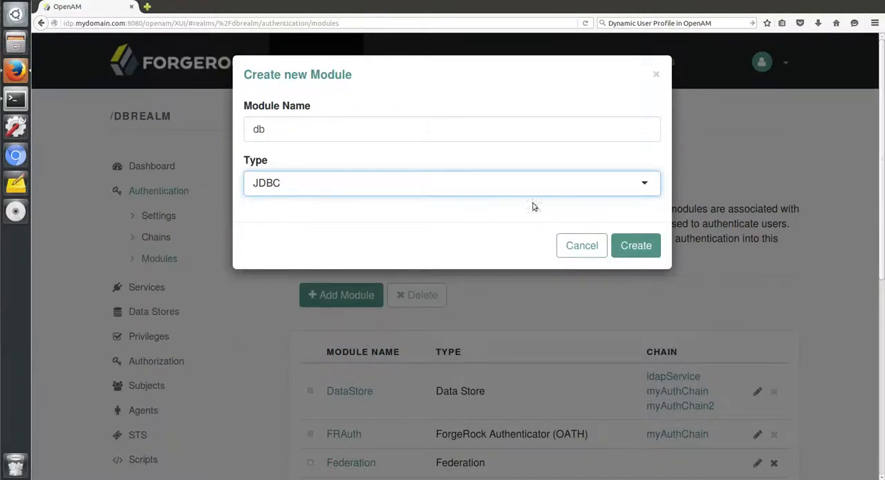
{"action": "left_click", "coordinate": [632, 248]}
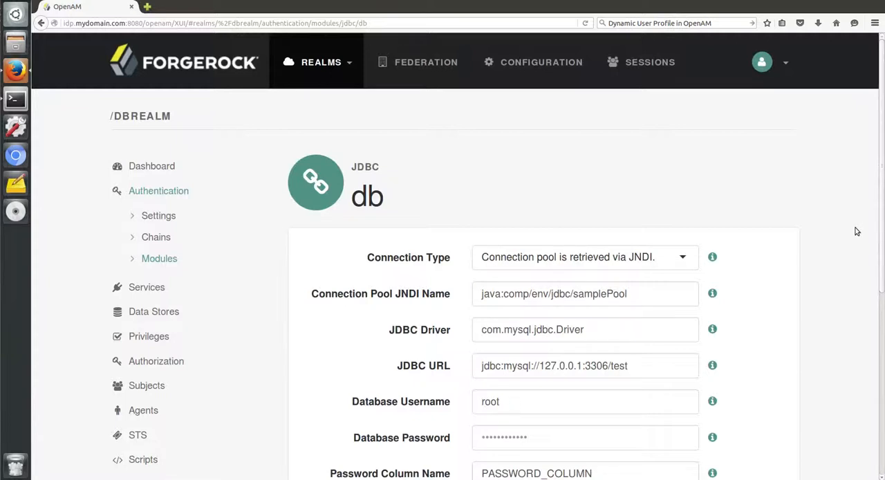
- Set the db module's connection type to Non-persistent JDBC connection and highlight the JDBC driver class
{"action": "key", "text": "ctrl+minus"}
{"action": "key", "text": "ctrl+minus"}
{"action": "left_click", "coordinate": [668, 208]}
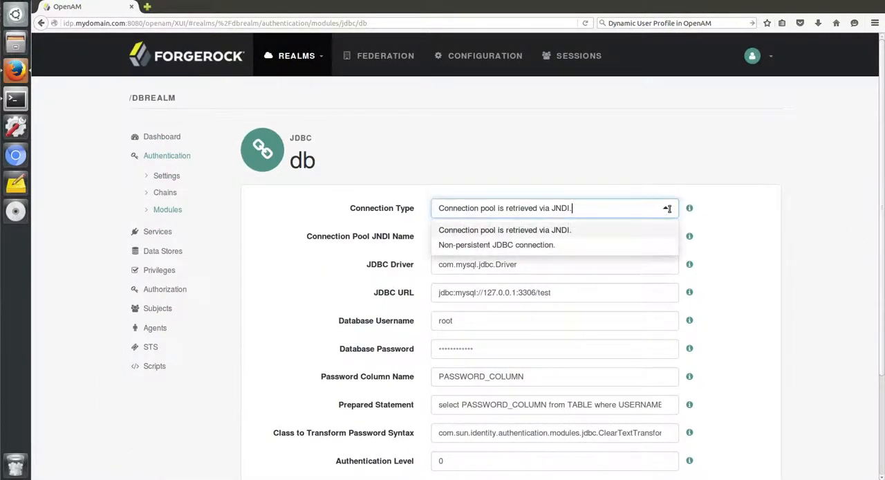
{"action": "left_click", "coordinate": [538, 246]}
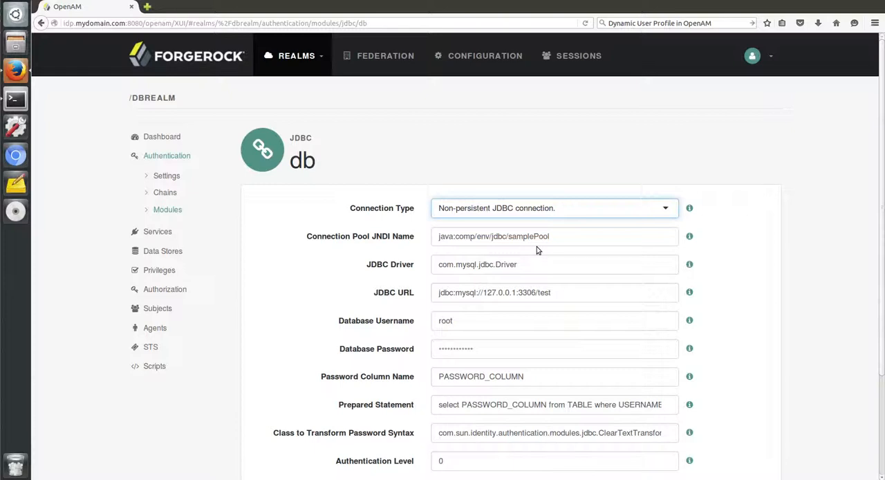
{"action": "left_click_drag", "start_coordinate": [520, 264], "coordinate": [422, 264]}
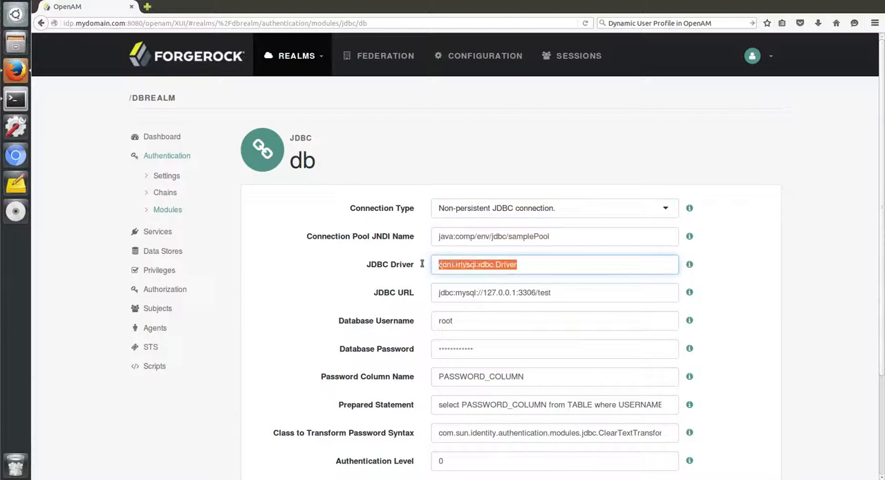
- Set the JDBC URL to jdbc:mysql://mysql.mydomain.com:3306/userdb
{"action": "left_click", "coordinate": [483, 292]}
{"action": "key", "text": "Delete"}
{"action": "key", "text": "Delete"}
{"action": "key", "text": "Delete"}
{"action": "key", "text": "Delete"}
{"action": "key", "text": "Delete"}
{"action": "key", "text": "Delete"}
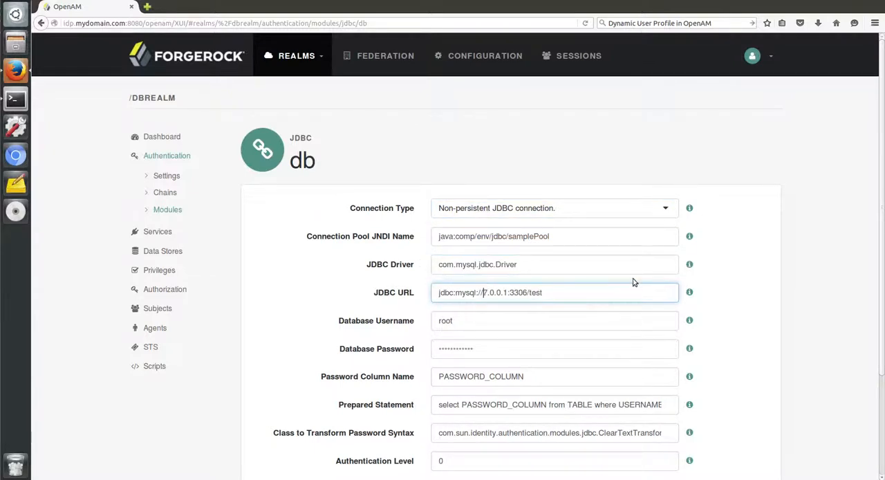
{"action": "type", "text": "mysql.mydomain"}
{"action": "type", "text": ":"}
{"action": "left_click", "coordinate": [628, 291]}
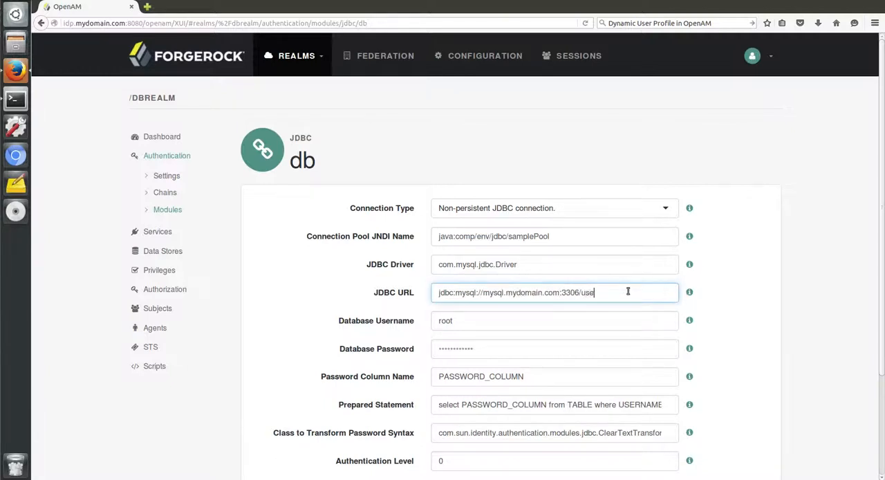
- Enter the database password and set the password column name to password
{"action": "left_click", "coordinate": [501, 349]}
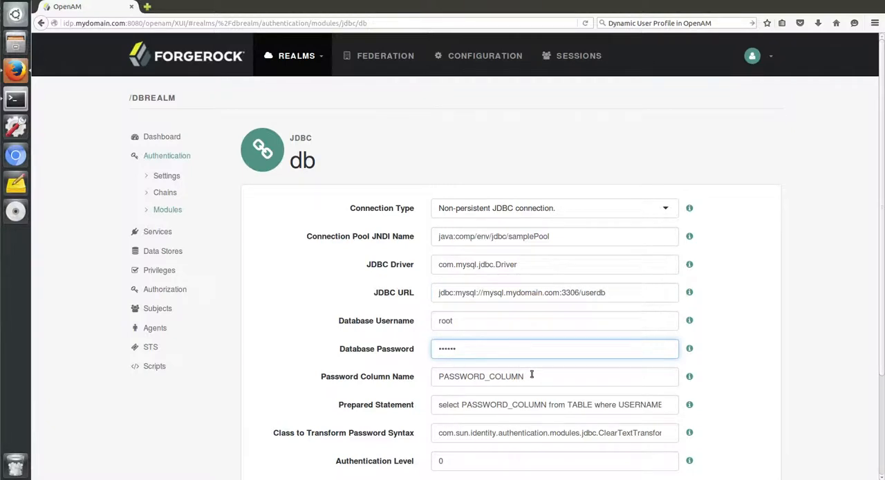
{"action": "key", "text": "Tab"}
{"action": "type", "text": "pa"}
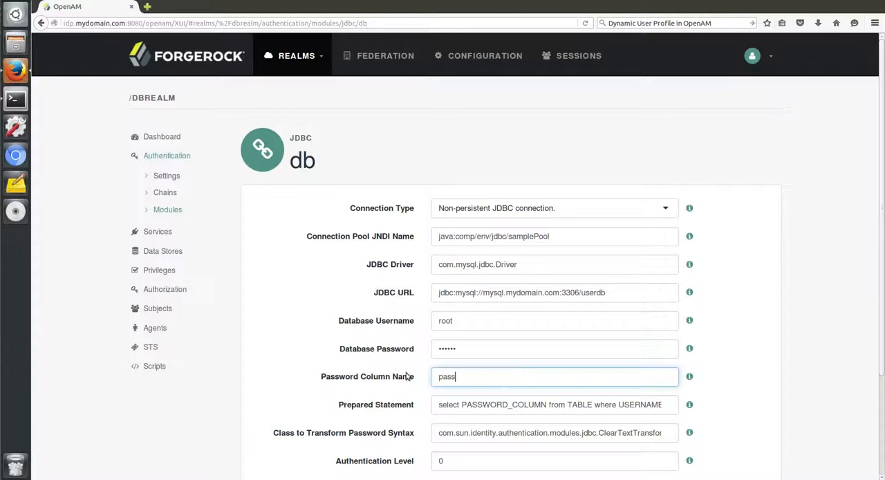
- Replace the PASSWORD_COLUMN placeholder in the prepared statement with password
{"action": "left_click", "coordinate": [547, 404]}
{"action": "key", "text": "BackSpace"}
{"action": "key", "text": "BackSpace"}
{"action": "key", "text": "BackSpace"}
{"action": "key", "text": "BackSpace"}
{"action": "key", "text": "BackSpace"}
{"action": "key", "text": "BackSpace"}
{"action": "key", "text": "BackSpace"}
{"action": "key", "text": "BackSpace"}
{"action": "key", "text": "BackSpace"}
{"action": "key", "text": "BackSpace"}
{"action": "key", "text": "BackSpace"}
{"action": "key", "text": "BackSpace"}
{"action": "key", "text": "BackSpace"}
{"action": "key", "text": "BackSpace"}
{"action": "key", "text": "BackSpace"}
{"action": "type", "text": "password"}
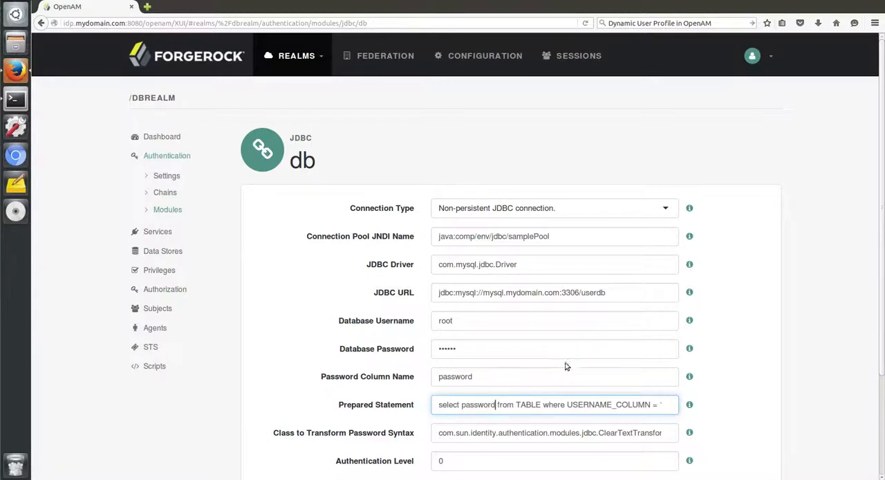
- Replace the TABLE placeholder in the prepared statement with users
{"action": "left_click", "coordinate": [541, 404]}
{"action": "key", "text": "BackSpace"}
{"action": "key", "text": "BackSpace"}
{"action": "key", "text": "BackSpace"}
{"action": "key", "text": "BackSpace"}
{"action": "key", "text": "BackSpace"}
{"action": "type", "text": "users"}
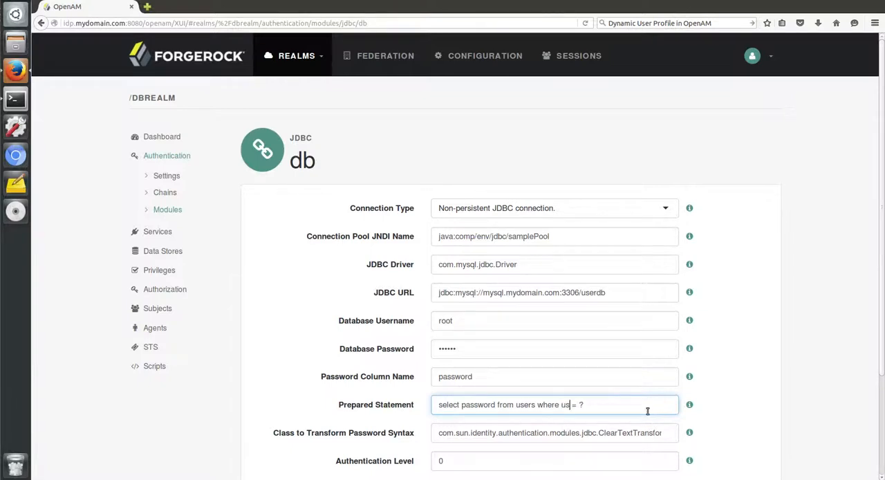
- Complete the prepared statement as select password from users where username = ?
{"action": "left_click", "coordinate": [794, 405]}
{"action": "scroll", "coordinate": [795, 405], "scroll_direction": "down", "scroll_amount": 3}
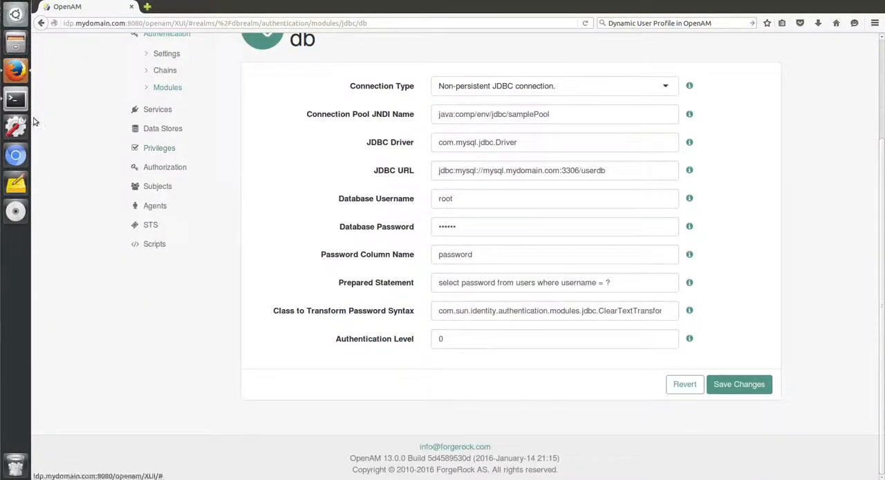
- Switch to the terminal session on the mysql host and log in to MySQL as root with the database password
{"action": "left_click", "coordinate": [16, 99]}
{"action": "left_click", "coordinate": [603, 7]}
{"action": "type", "text": "mysql -u root -p"}
{"action": "key", "text": "Return"}
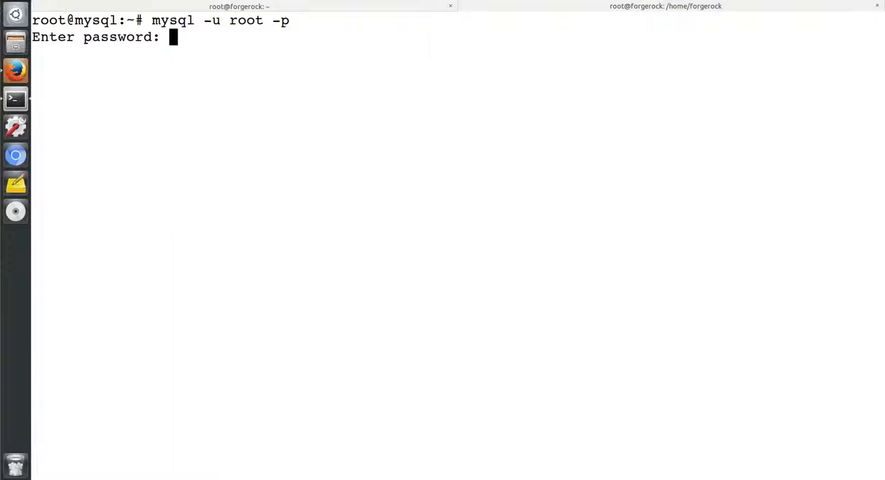
{"action": "key", "text": "Return"}
- List the MySQL databases and switch to userdb
{"action": "type", "text": "show database"}
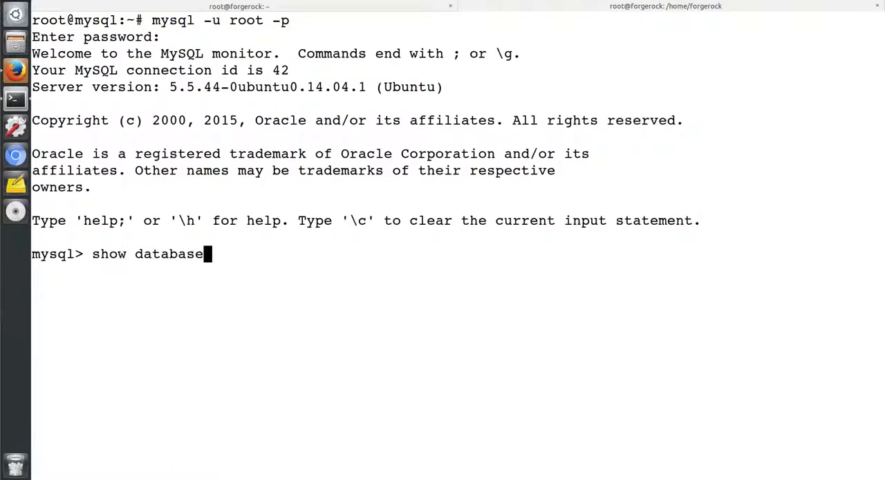
{"action": "type", "text": "s;"}
{"action": "key", "text": "Return"}
{"action": "type", "text": "use userdb;"}
{"action": "key", "text": "Return"}
- Clear the MySQL screen and list the tables in userdb to check the users table name
{"action": "type", "text": "system clear"}
{"action": "key", "text": "Return"}
{"action": "type", "text": "show tables;"}
{"action": "key", "text": "Return"}
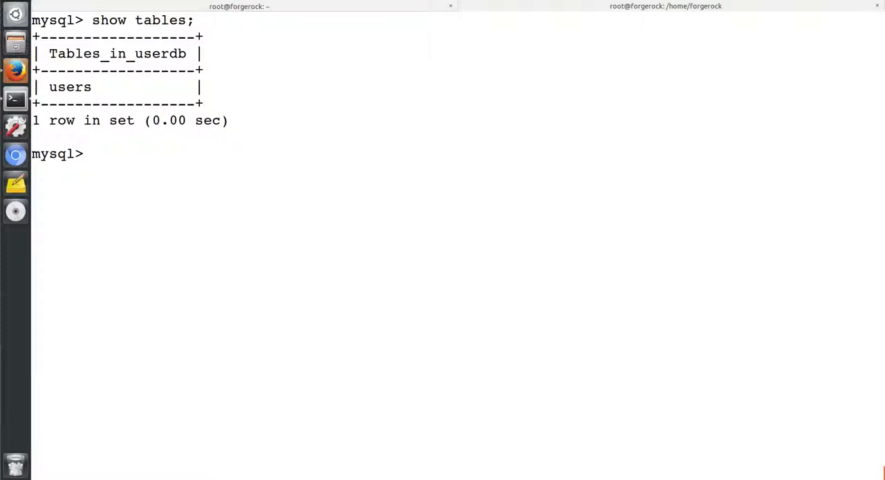
{"action": "left_click_drag", "start_coordinate": [92, 90], "coordinate": [40, 88]}
{"action": "left_click", "coordinate": [101, 148]}
- Describe the users table and check its username and password columns
{"action": "type", "text": "DESC users;"}
{"action": "key", "text": "Return"}
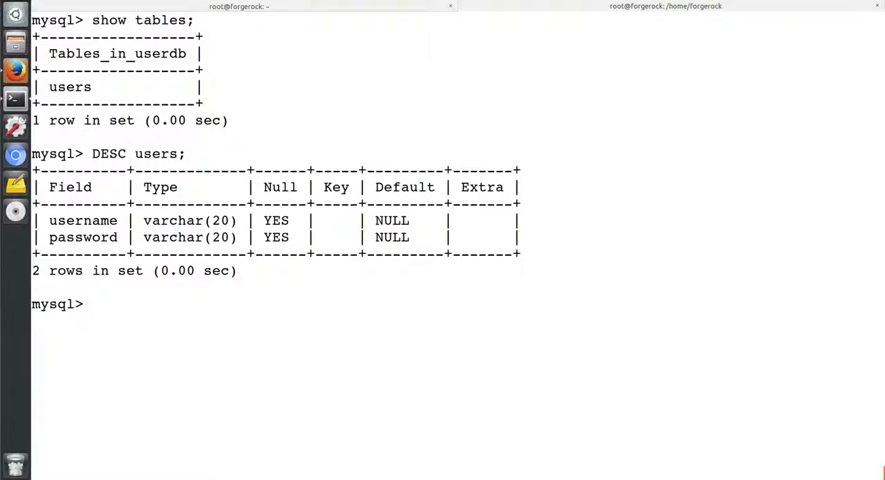
{"action": "left_click_drag", "start_coordinate": [119, 219], "coordinate": [49, 220]}
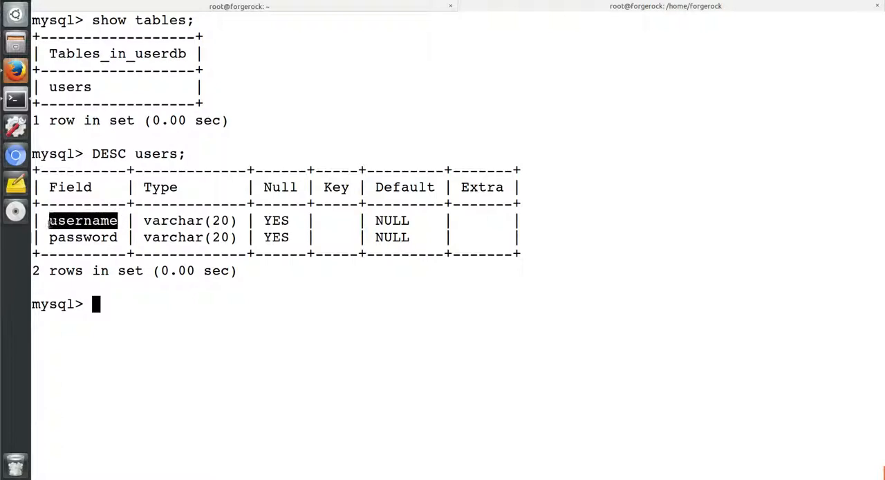
{"action": "left_click_drag", "start_coordinate": [118, 238], "coordinate": [49, 237]}
{"action": "left_click", "coordinate": [126, 310]}
- Exit the MySQL monitor and clear the terminal
{"action": "type", "text": "exit"}
{"action": "key", "text": "Return"}
{"action": "type", "text": "clear"}
{"action": "key", "text": "Return"}
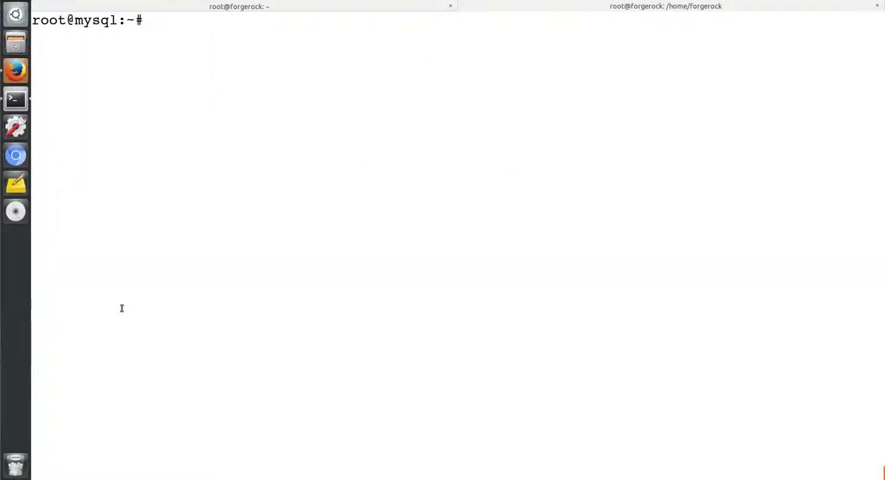
- Switch back to OpenAM in Firefox, check the prepared statement and save the db module's changes
{"action": "left_click", "coordinate": [16, 70]}
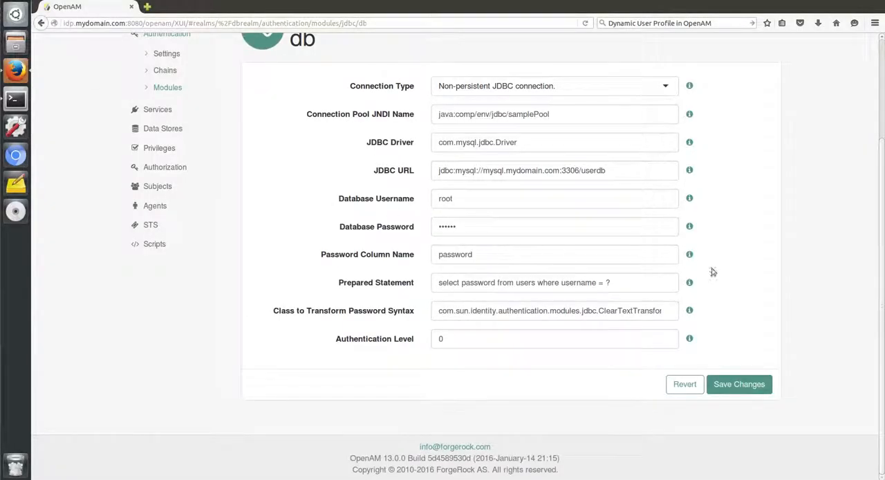
{"action": "left_click_drag", "start_coordinate": [640, 290], "coordinate": [426, 286]}
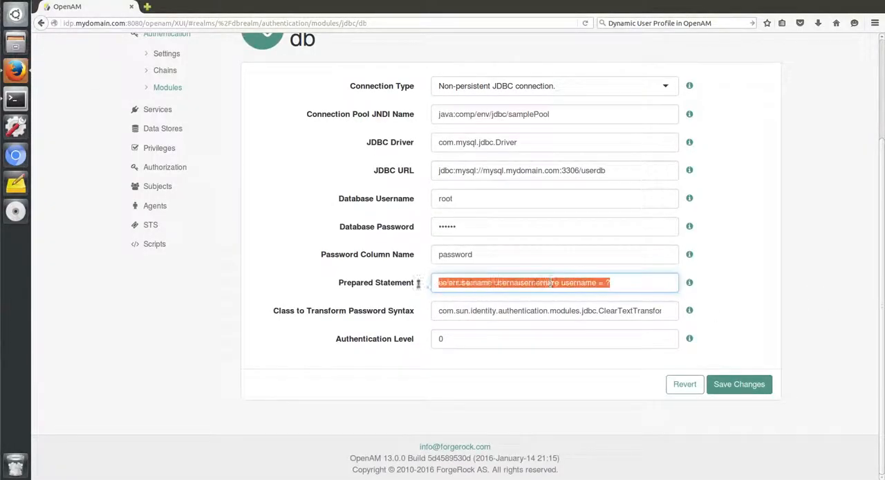
{"action": "left_click", "coordinate": [623, 412]}
{"action": "left_click", "coordinate": [736, 383]}
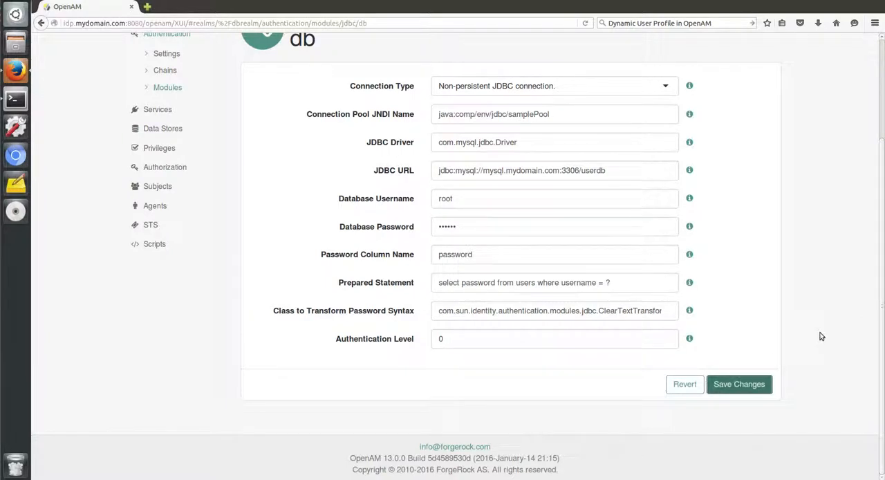
- Set User Profile to Dynamic in dbrealm's authentication settings and save the changes
{"action": "scroll", "coordinate": [822, 336], "scroll_direction": "up", "scroll_amount": 3}
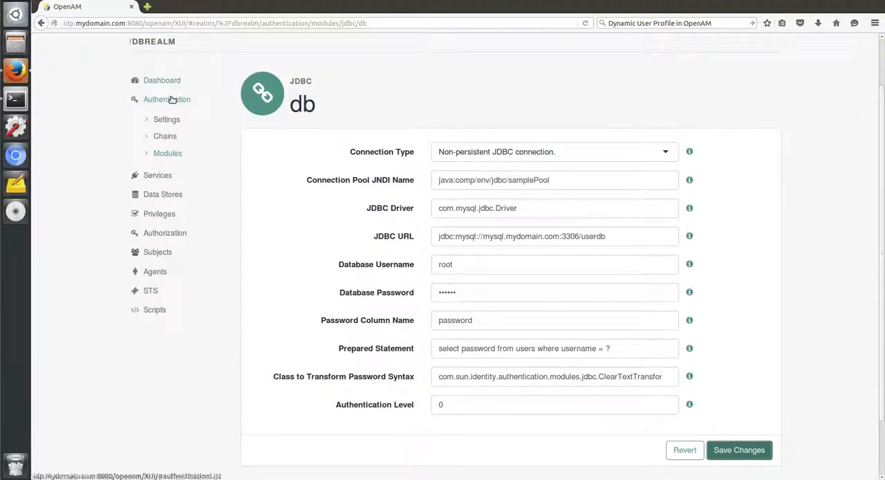
{"action": "left_click", "coordinate": [172, 99]}
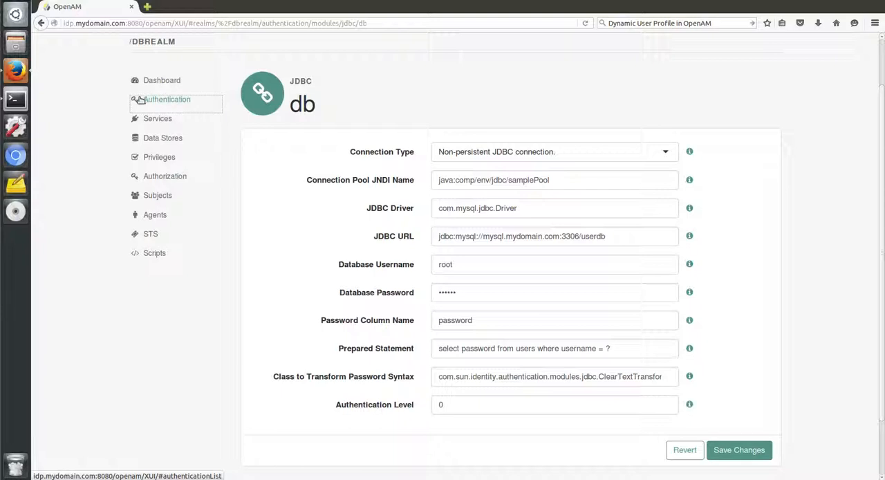
{"action": "left_click", "coordinate": [171, 99]}
{"action": "left_click", "coordinate": [162, 123]}
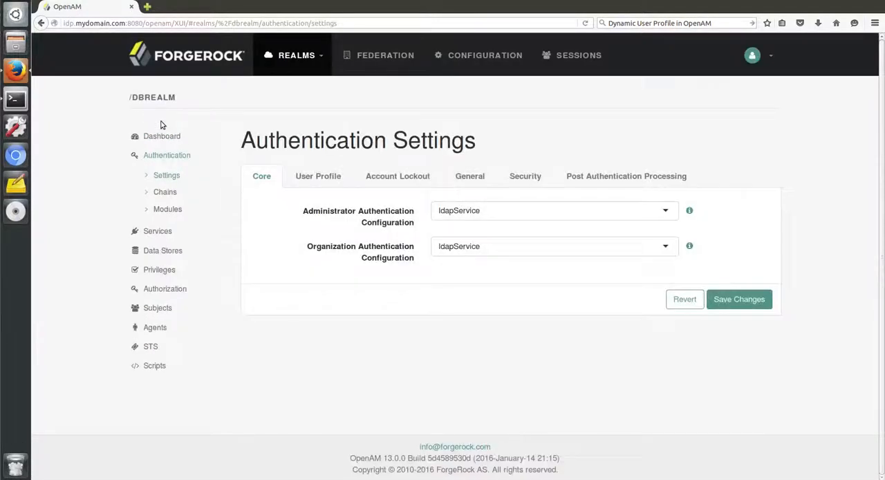
{"action": "left_click", "coordinate": [300, 175]}
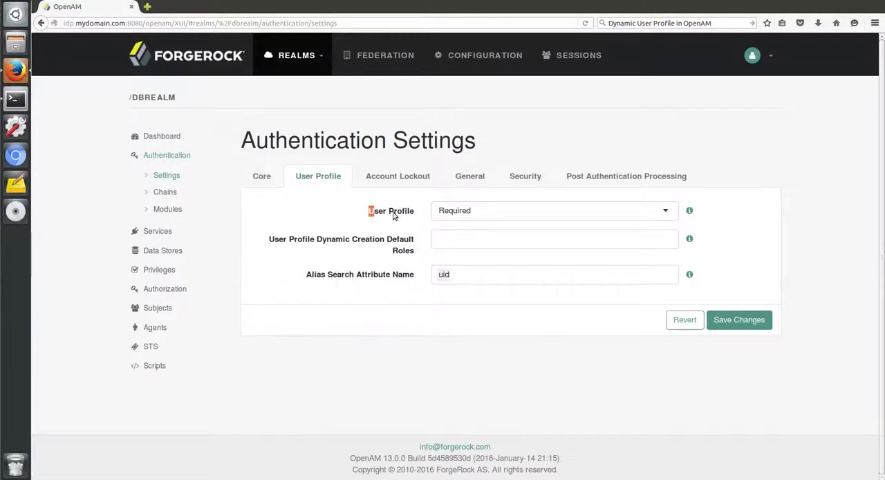
{"action": "left_click_drag", "start_coordinate": [369, 210], "coordinate": [416, 215]}
{"action": "left_click", "coordinate": [496, 211]}
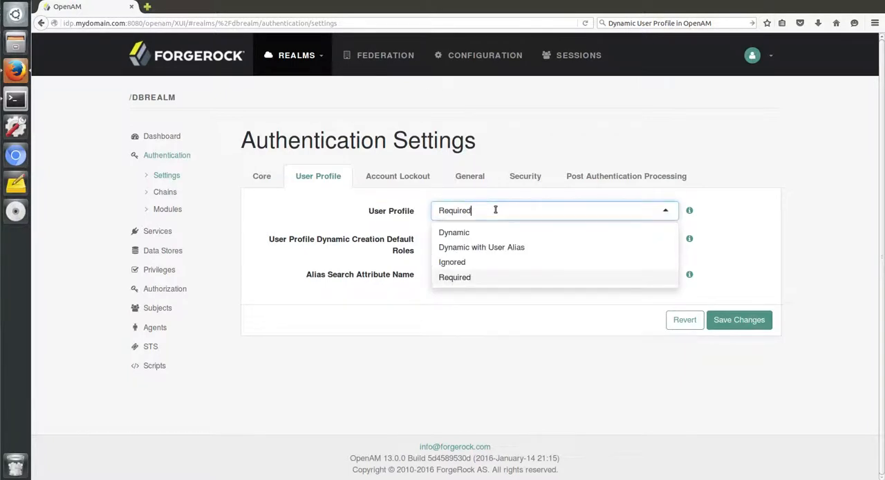
{"action": "left_click", "coordinate": [481, 233]}
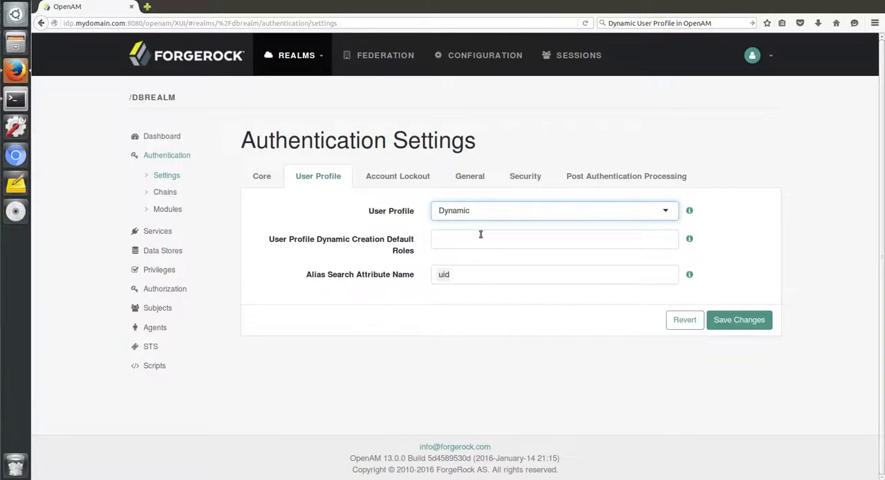
{"action": "left_click", "coordinate": [765, 322]}
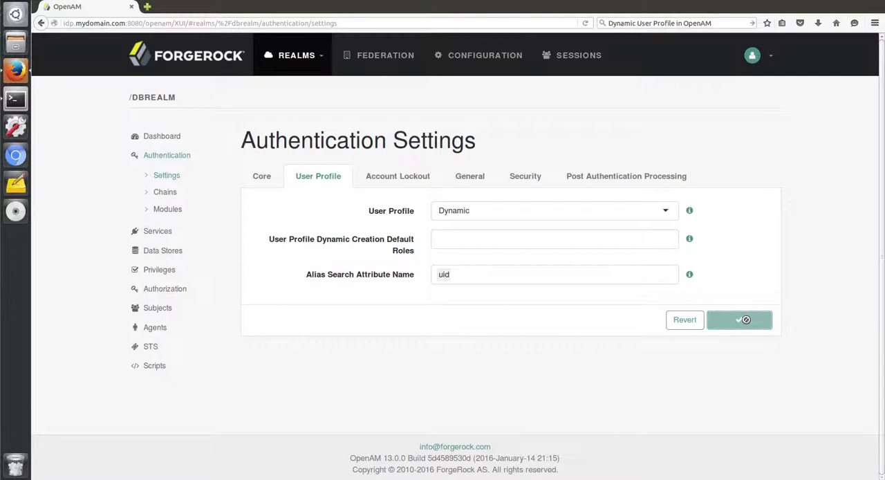
- Log out of the administrator account and return to the login page
{"action": "left_click", "coordinate": [766, 63]}
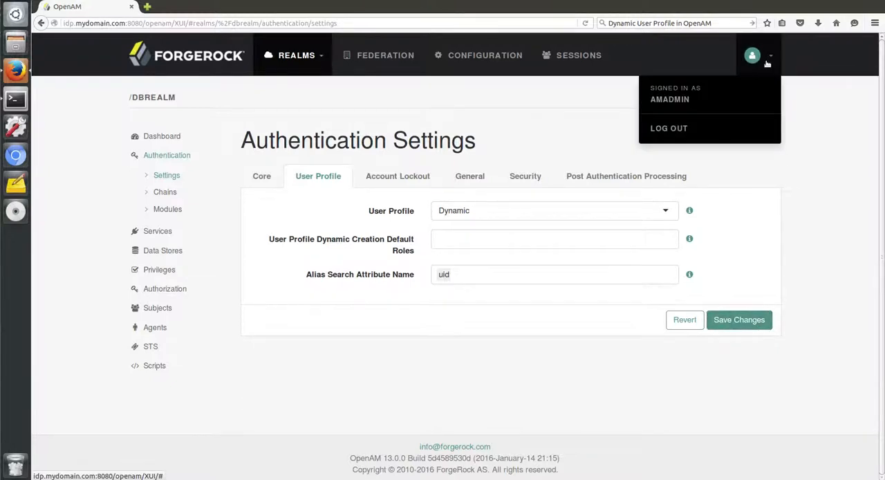
{"action": "left_click", "coordinate": [678, 130]}
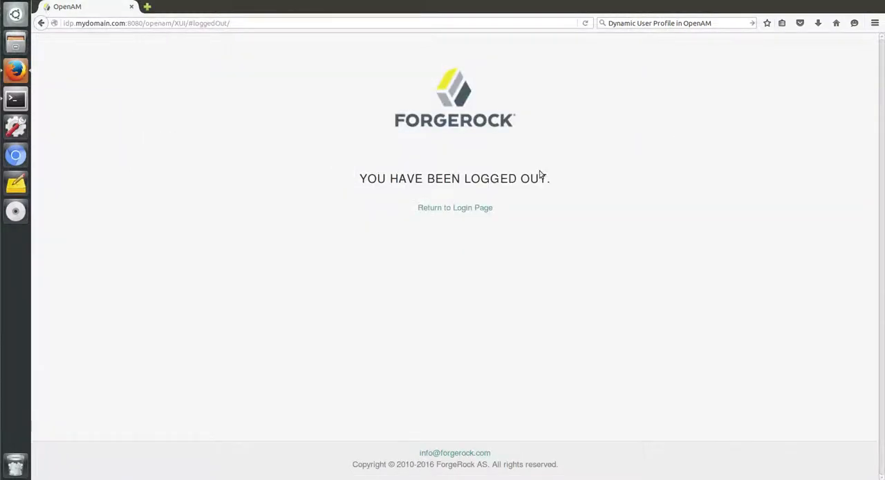
{"action": "left_click", "coordinate": [464, 208]}
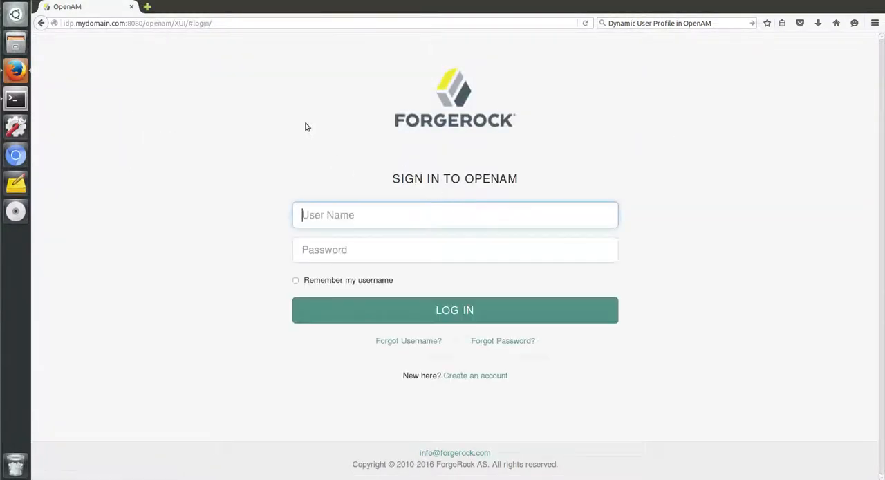
- Open the db module's login page at idp.mydomain.com:8080/openam/UI/Login?realm=dbrealm&module=db
{"action": "left_click", "coordinate": [146, 25]}
{"action": "left_click_drag", "start_coordinate": [175, 25], "coordinate": [315, 26]}
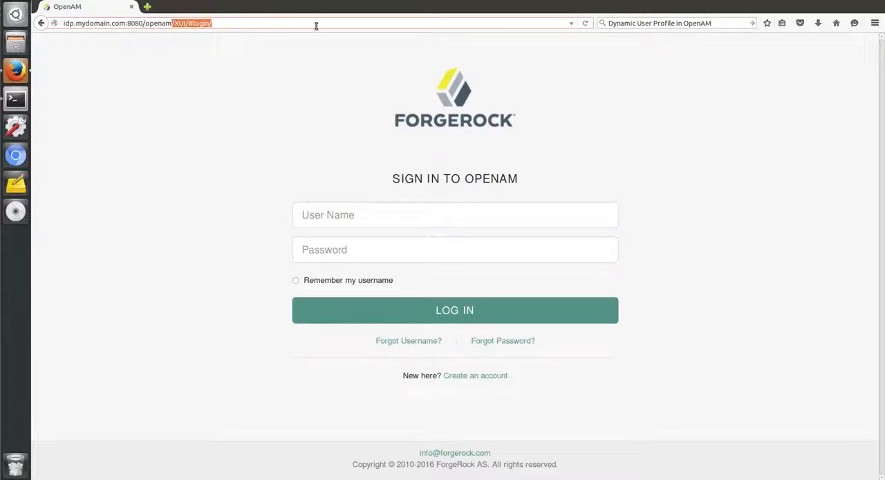
{"action": "type", "text": "UI/Login"}
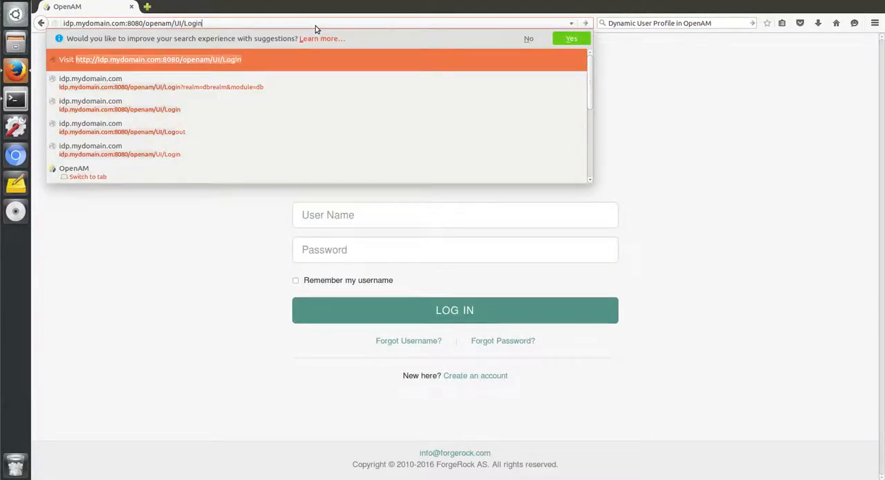
{"action": "type", "text": "?realm=dbrealm&modiule=db"}
{"action": "key", "text": "Return"}
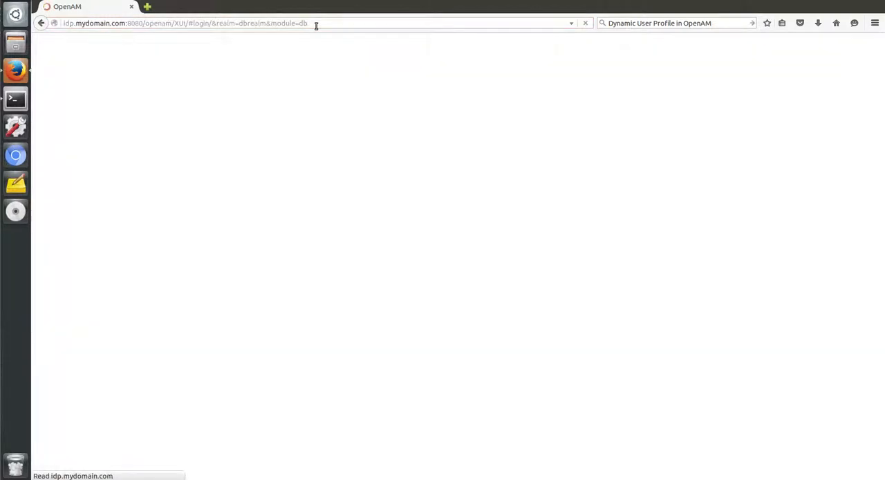
- Sign in to OpenAM as sholmes with the account password
{"action": "type", "text": "sholmes"}
{"action": "key", "text": "Tab"}
{"action": "type", "text": "•••"}
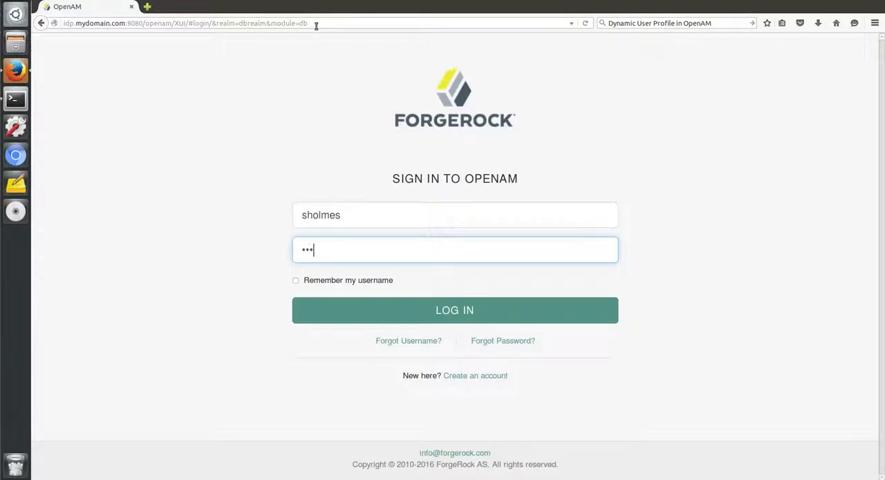
{"action": "key", "text": "Return"}
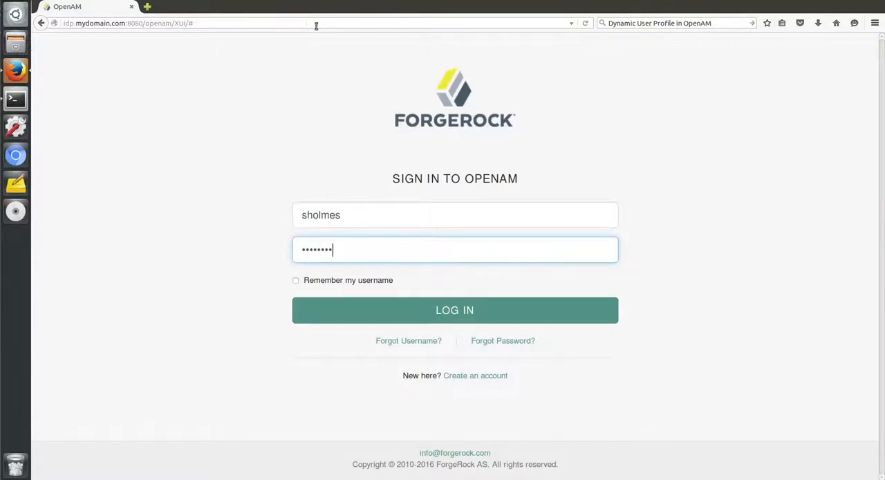
- Review the signed-in user's basic profile details and log out
{"action": "left_click", "coordinate": [263, 24]}
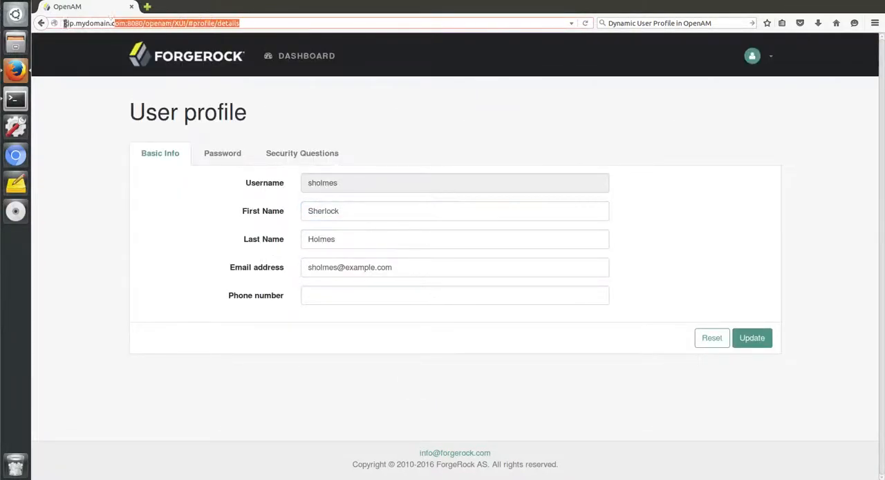
{"action": "left_click_drag", "start_coordinate": [342, 185], "coordinate": [282, 185]}
{"action": "left_click_drag", "start_coordinate": [346, 213], "coordinate": [282, 263]}
{"action": "left_click", "coordinate": [321, 350]}
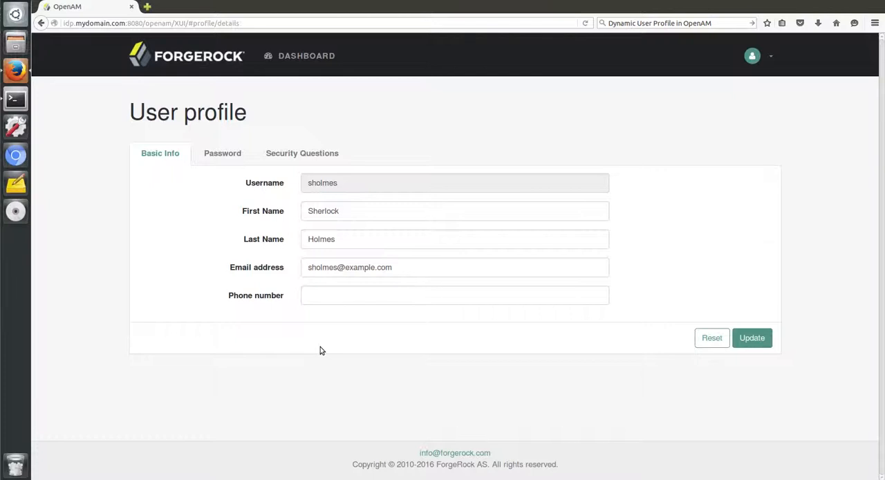
{"action": "left_click", "coordinate": [770, 58]}
{"action": "left_click", "coordinate": [668, 145]}
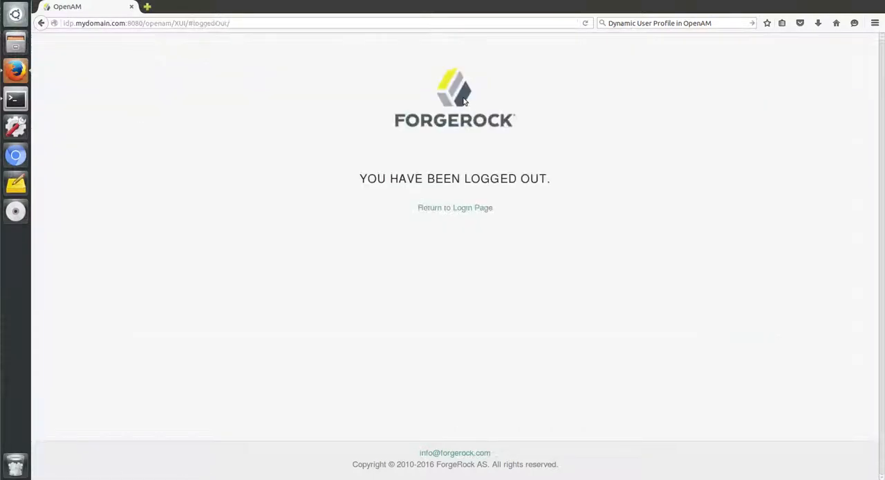
- Load the OpenAM login address again with realm=dbrealm and module=db to test a second user
{"action": "left_click_drag", "start_coordinate": [174, 25], "coordinate": [274, 27]}
{"action": "type", "text": "UI/Login?realm=dbrealm"}
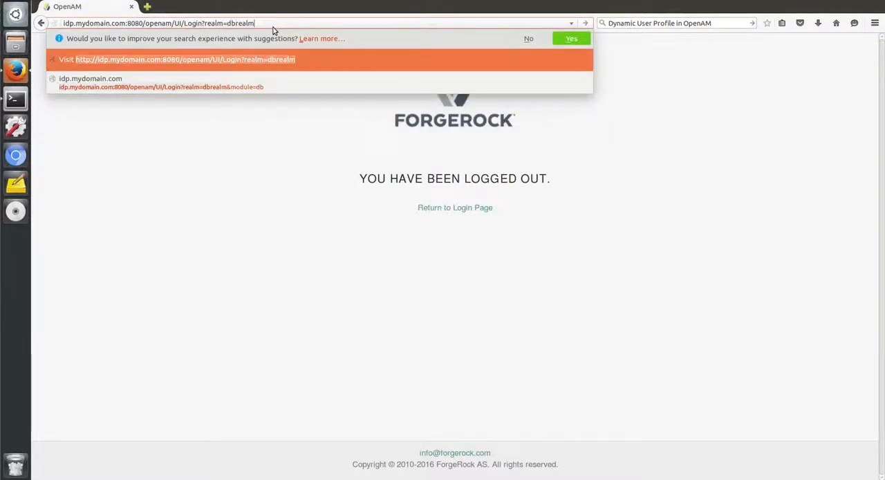
{"action": "type", "text": "&module=db"}
{"action": "key", "text": "Return"}
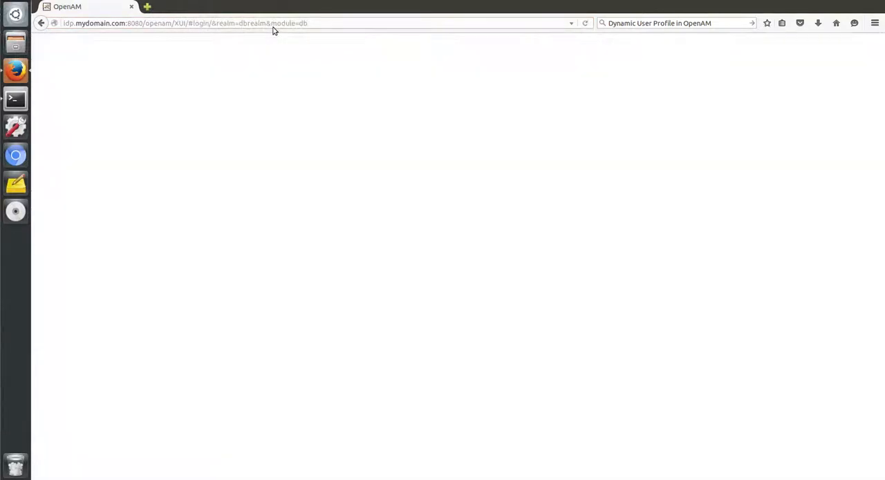
- Sign in to OpenAM as jbond with the account password
{"action": "type", "text": "jbond"}
{"action": "key", "text": "Tab"}
{"action": "type", "text": "password"}
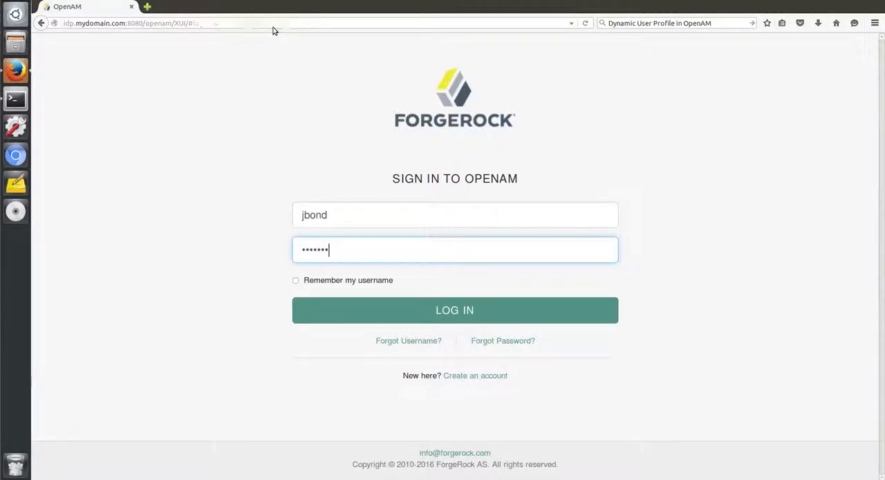
{"action": "key", "text": "Return"}
- Submit the user's profile without editing its fields and log out
{"action": "left_click_drag", "start_coordinate": [265, 23], "coordinate": [62, 23]}
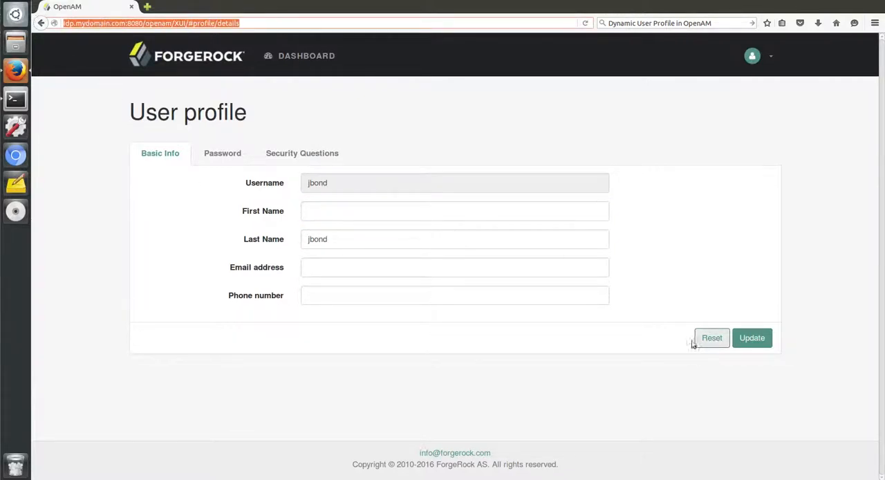
{"action": "left_click", "coordinate": [758, 338]}
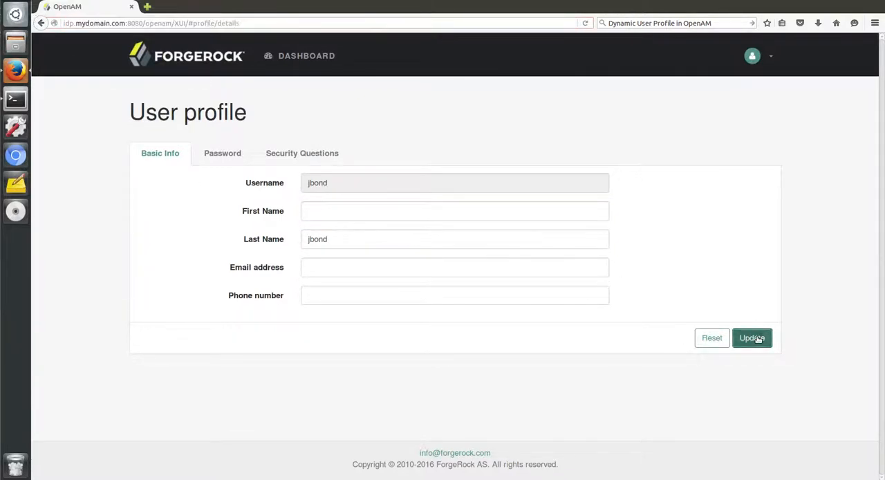
{"action": "left_click", "coordinate": [769, 60]}
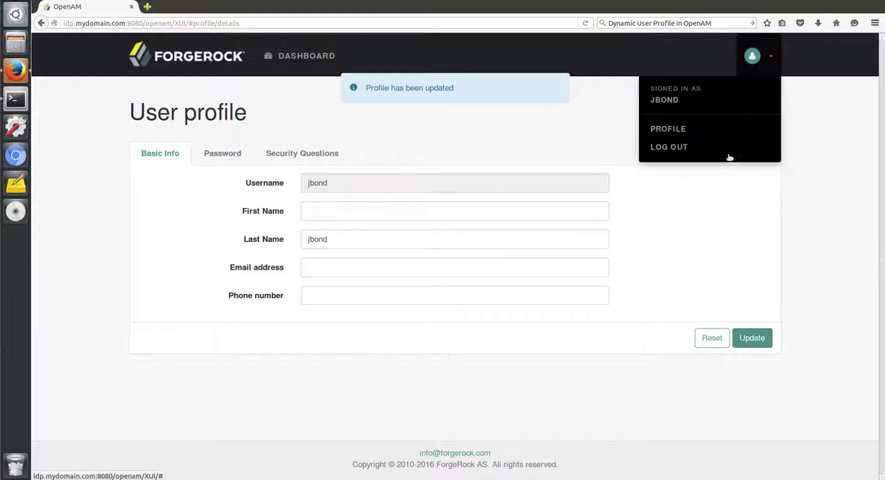
{"action": "left_click", "coordinate": [668, 148]}
- Load the OpenAM base address without the logged-out page path and sign in as amadmin with the account password
{"action": "left_click_drag", "start_coordinate": [175, 22], "coordinate": [337, 33]}
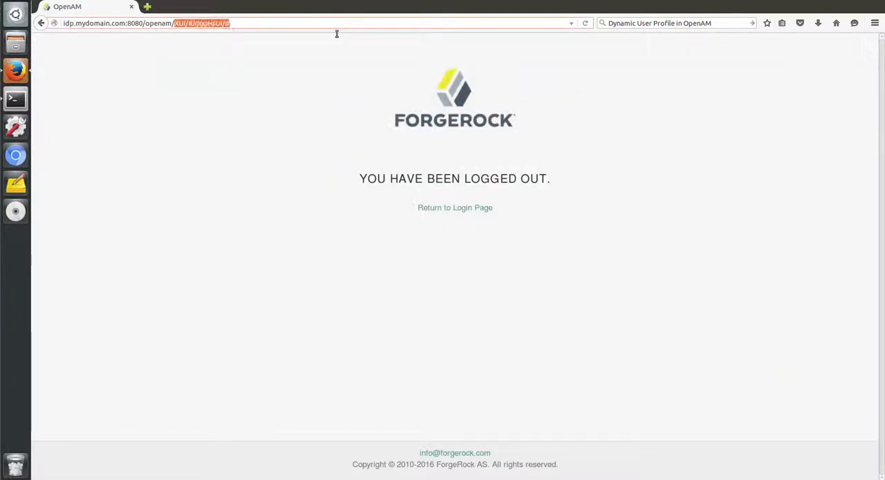
{"action": "key", "text": "BackSpace"}
{"action": "key", "text": "Return"}
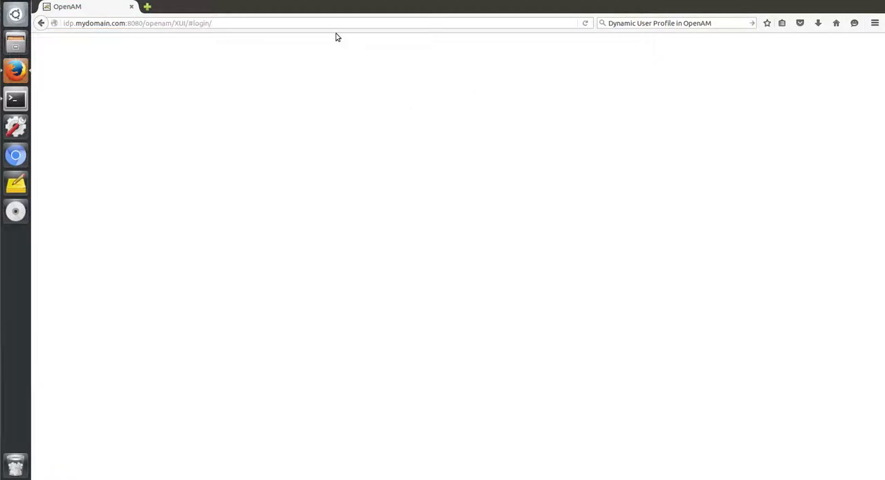
{"action": "type", "text": "amadmin"}
{"action": "key", "text": "Tab"}
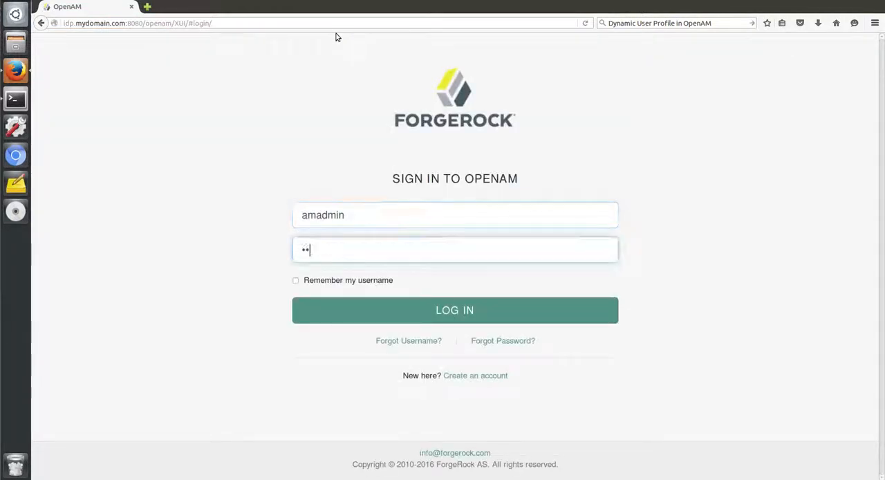
{"action": "key", "text": "Return"}
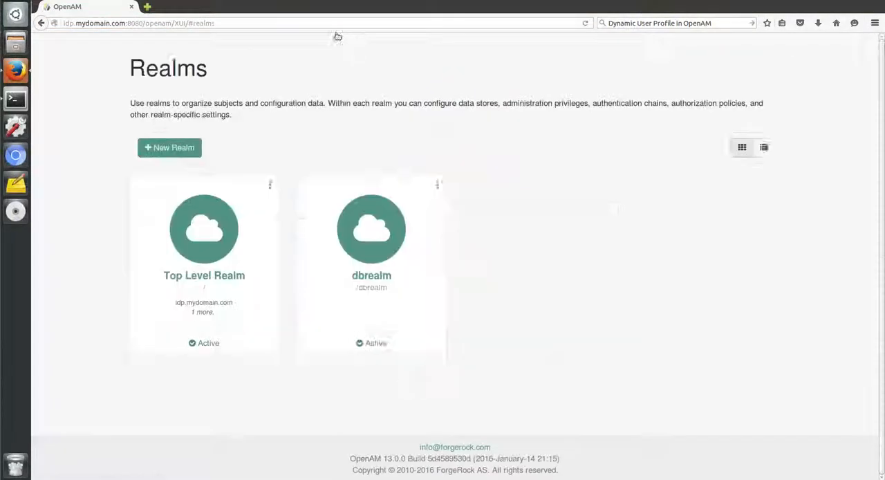
- Examine the jbond user's attributes among dbrealm's subjects and return to the subject list
{"action": "left_click", "coordinate": [366, 277]}
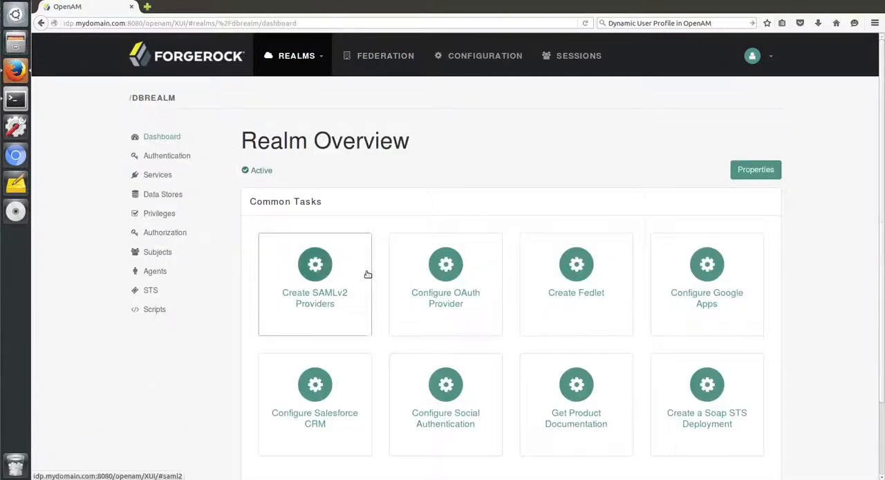
{"action": "left_click", "coordinate": [166, 252]}
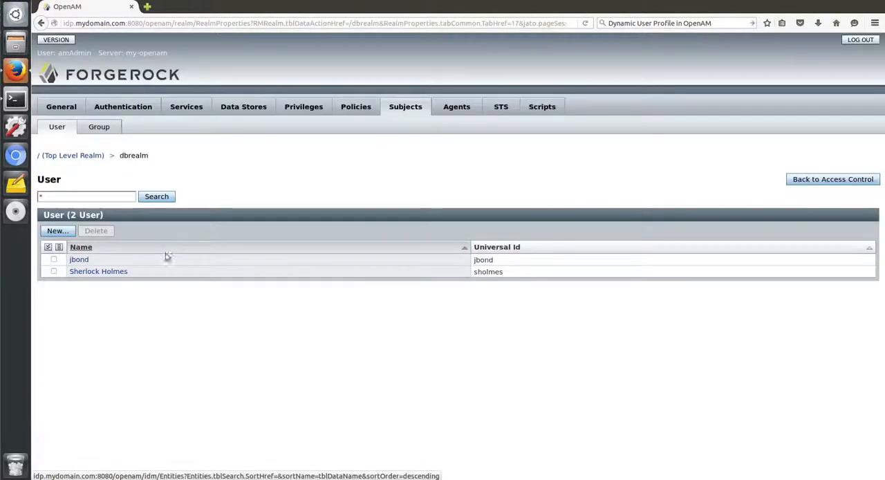
{"action": "left_click", "coordinate": [79, 260]}
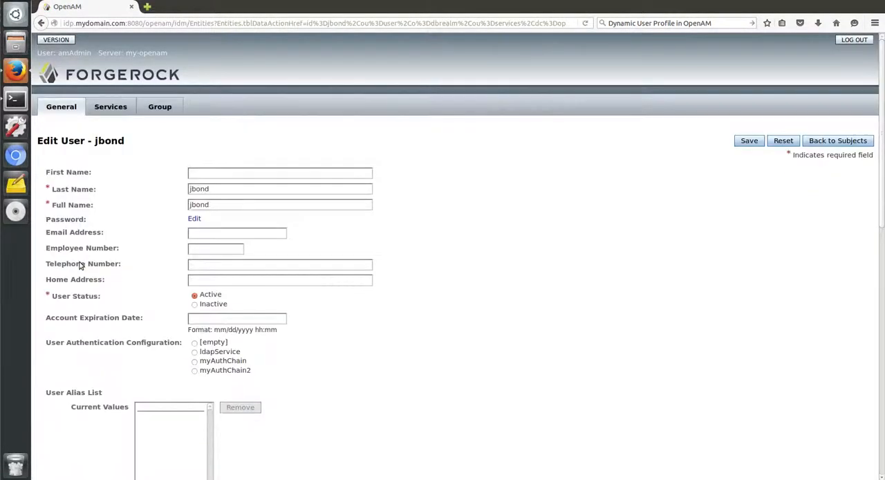
{"action": "scroll", "coordinate": [81, 265], "scroll_direction": "down", "scroll_amount": 2}
{"action": "scroll", "coordinate": [80, 265], "scroll_direction": "down", "scroll_amount": 10}
{"action": "left_click_drag", "start_coordinate": [99, 470], "coordinate": [391, 475]}
{"action": "scroll", "coordinate": [534, 463], "scroll_direction": "up", "scroll_amount": 12}
{"action": "left_click", "coordinate": [834, 142]}
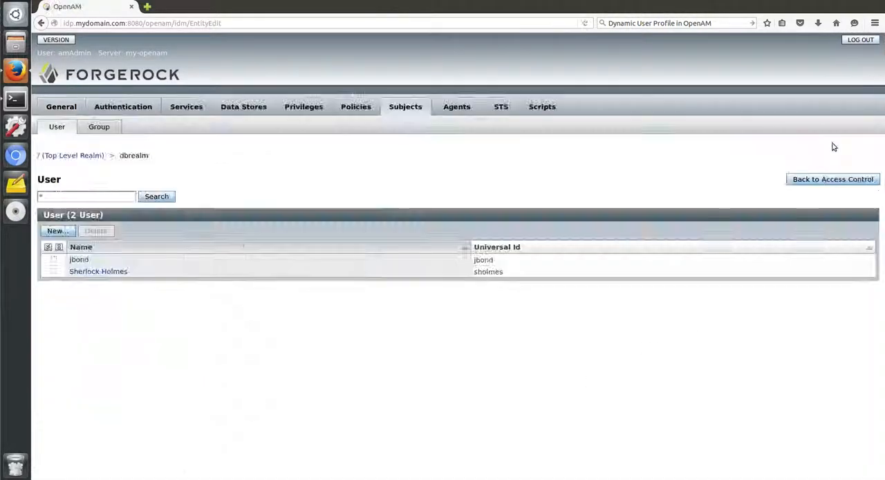
- Leave the dbrealm subjects to log the administrator out of OpenAM, and close the browser tab
{"action": "left_click", "coordinate": [828, 182]}
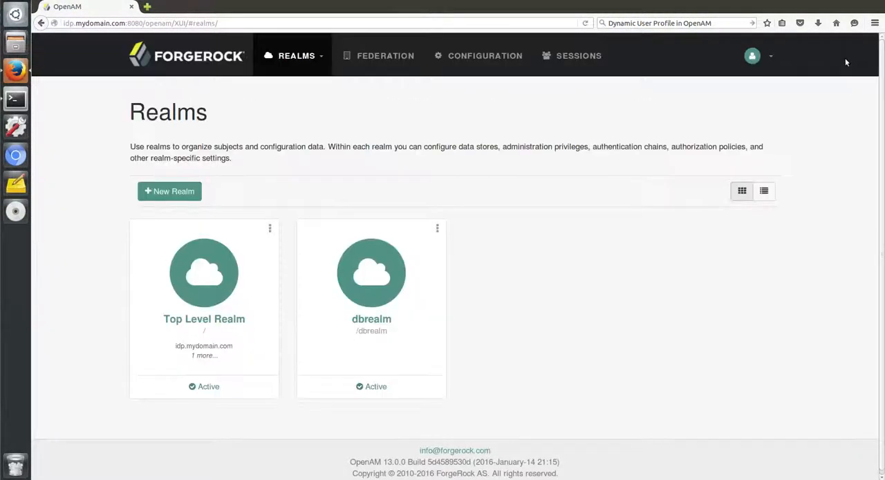
{"action": "left_click", "coordinate": [767, 58]}
{"action": "left_click", "coordinate": [668, 132]}
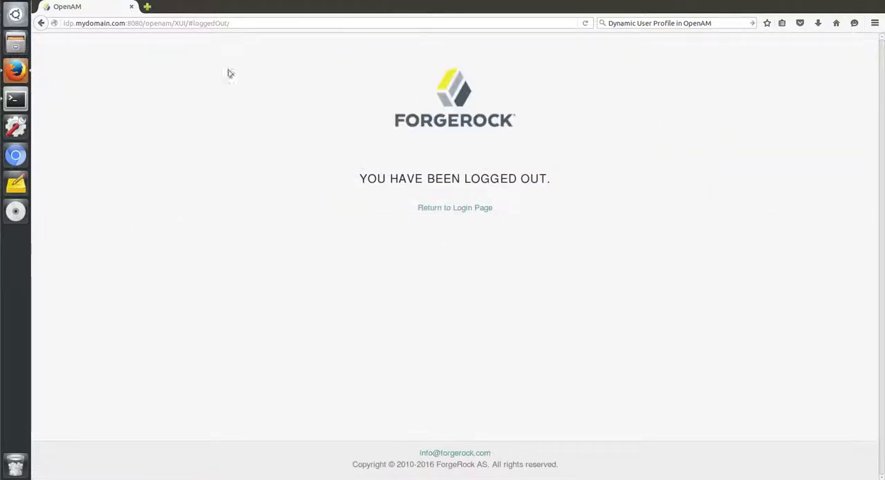
{"action": "left_click", "coordinate": [131, 6]}
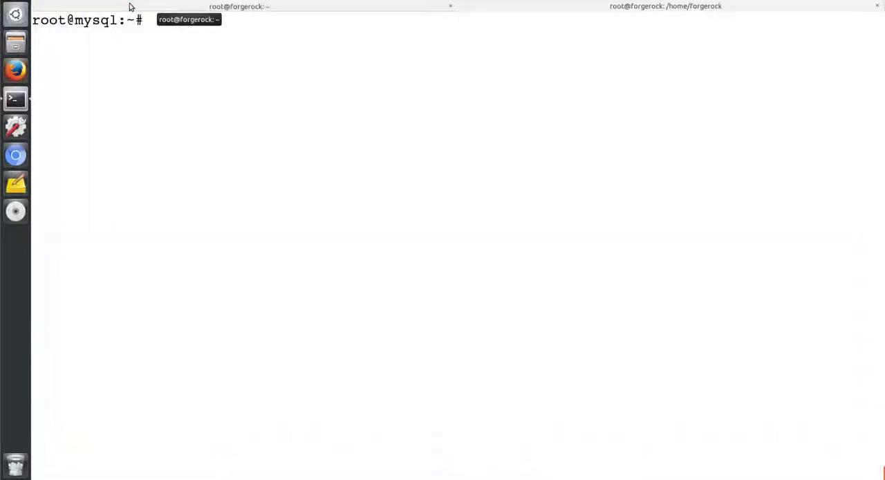